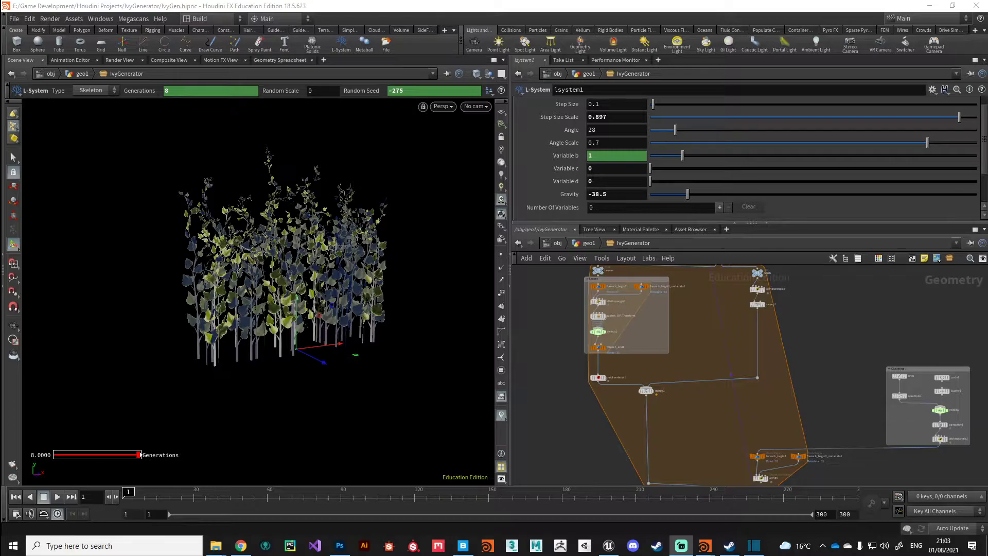
- Try different Gravity values on the lsystem1 node, ending at -42
middle_drag(612, 425, 567, 435)
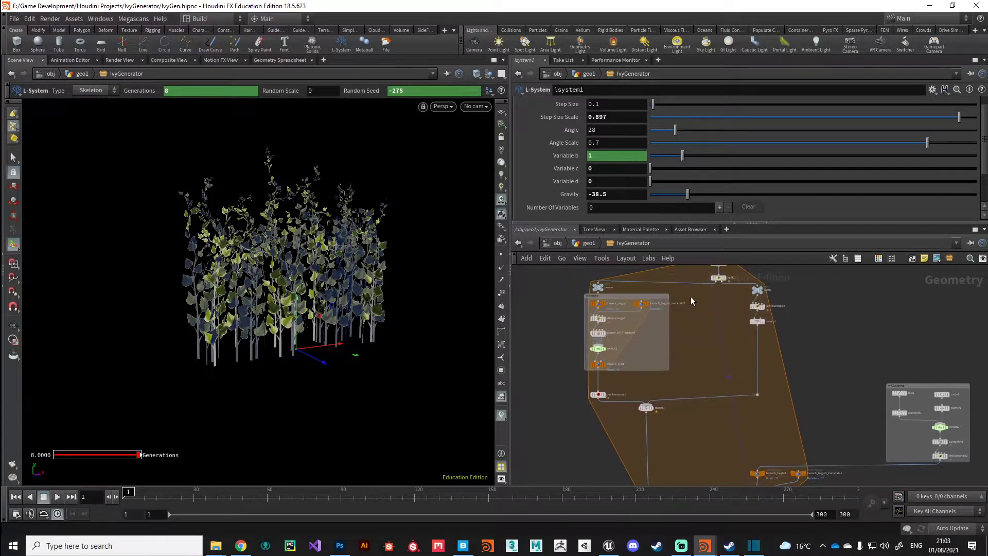
middle_drag(679, 285, 654, 333)
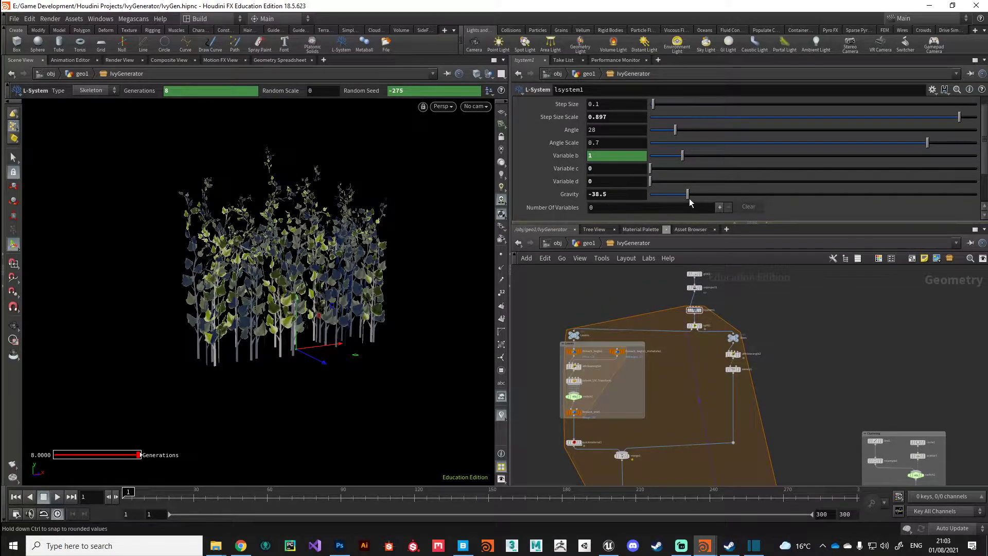
drag(687, 194, 811, 195)
drag(888, 198, 713, 201)
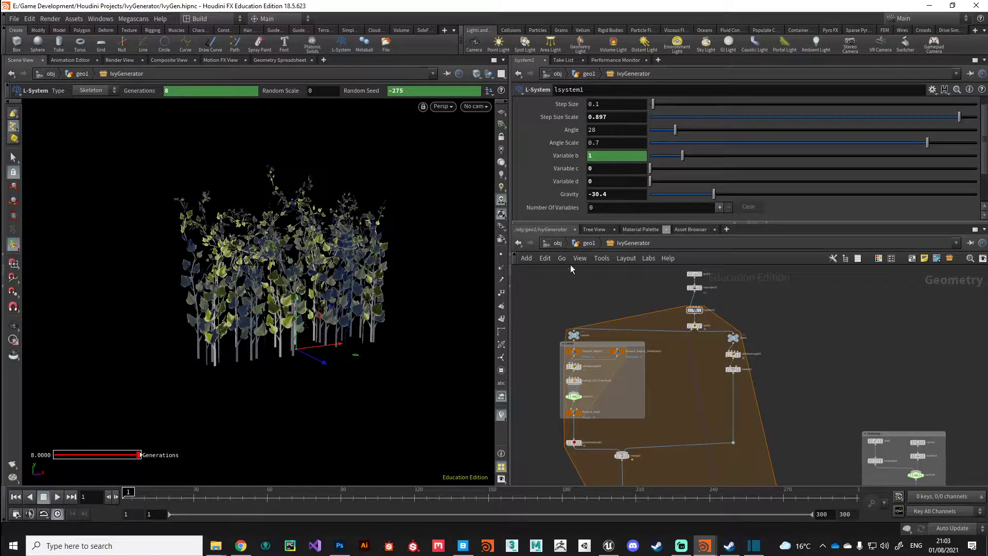
click(676, 196)
click(676, 198)
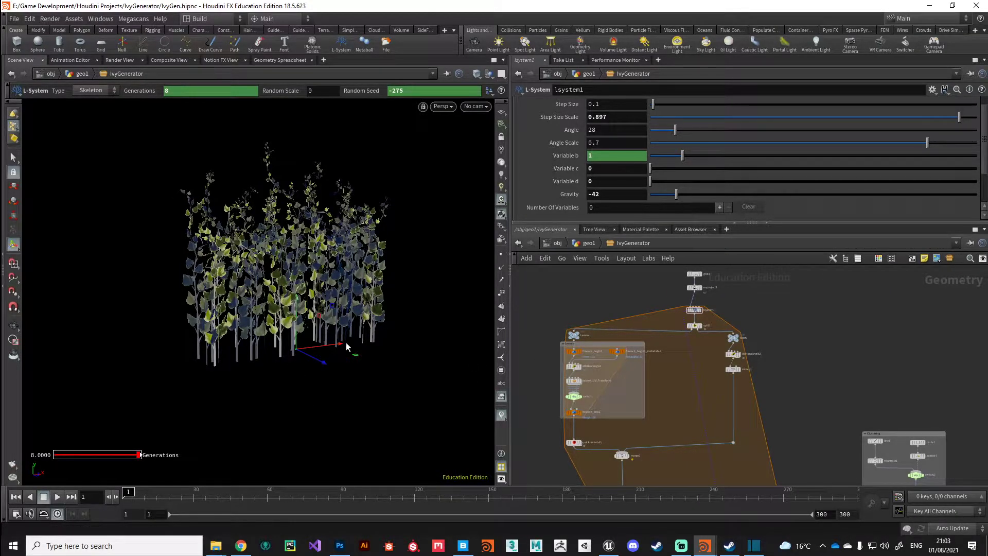
- Open the IvyGenerator asset's type properties and add the L-System's Gravity as an exposed parameter under root, applying the change
right_click(627, 246)
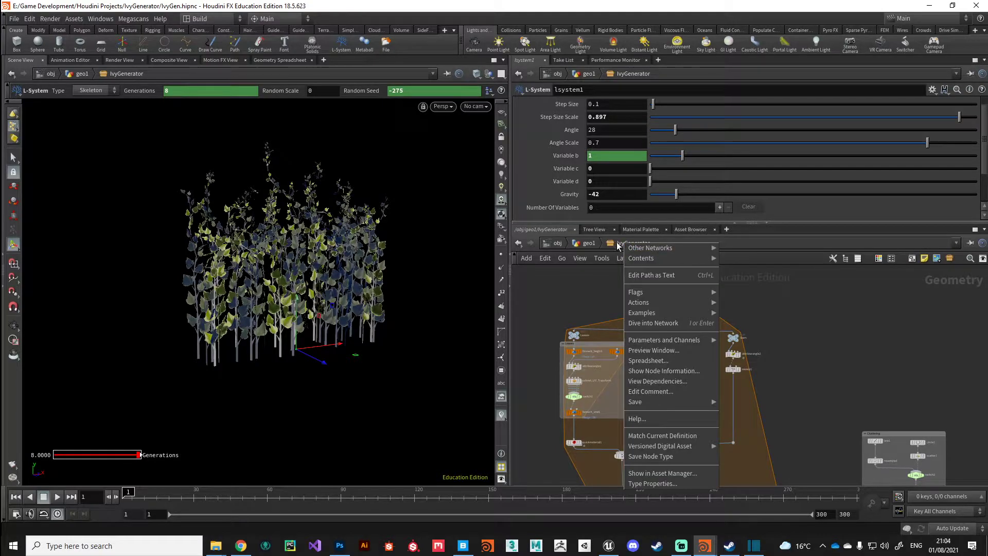
click(652, 484)
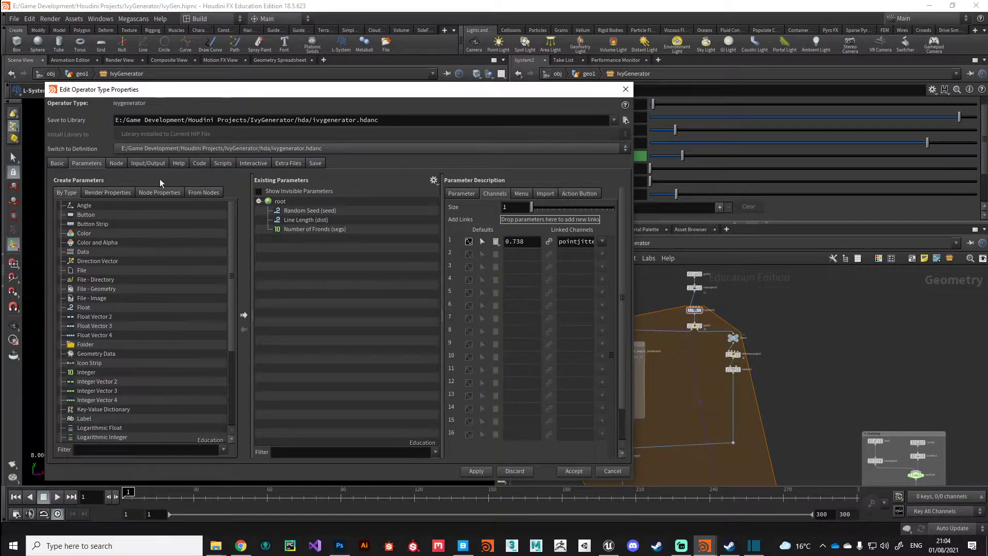
drag(360, 95, 265, 83)
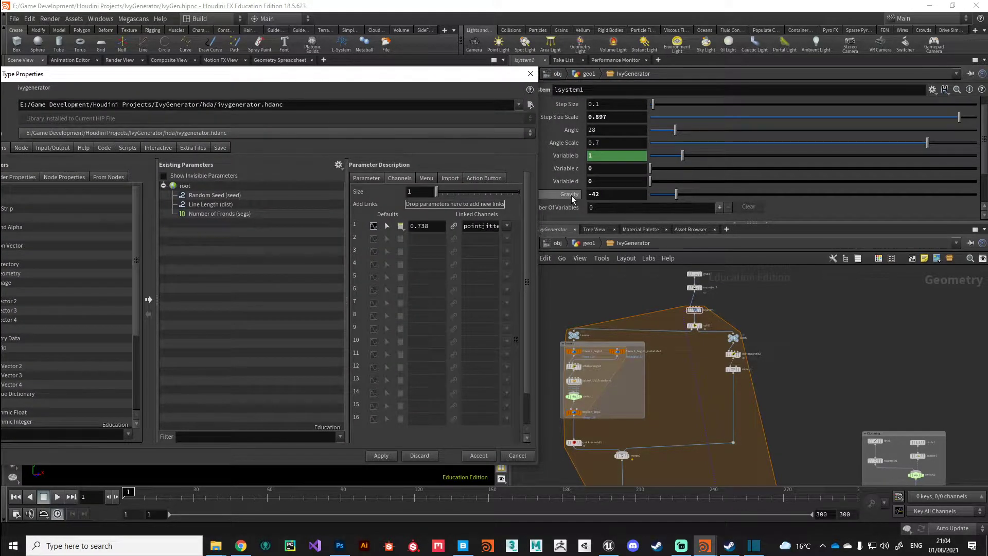
drag(568, 196, 187, 188)
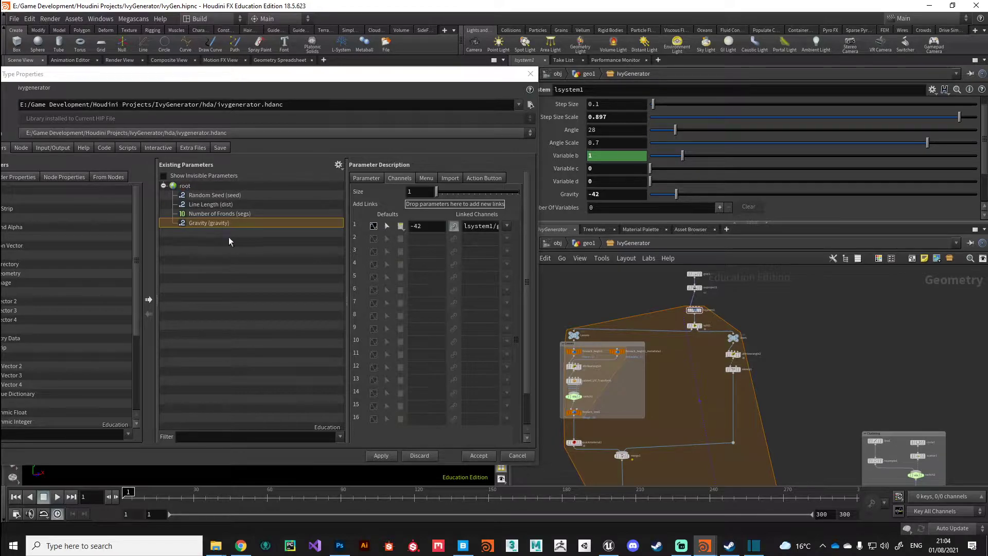
click(379, 456)
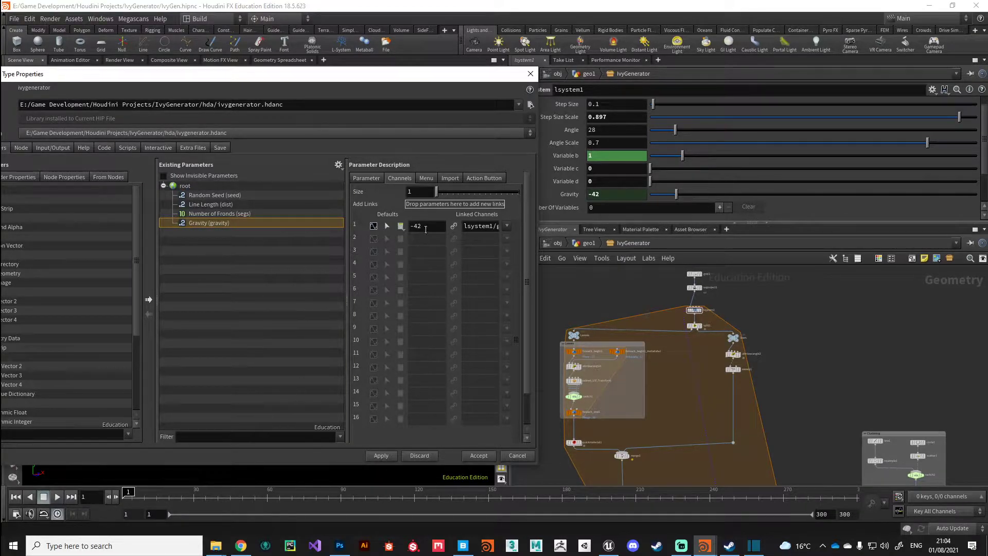
- Set the exposed Gravity parameter's default to 0, lock the upper limit of its range at 50, and accept the type properties
click(425, 226)
text(0)
click(386, 456)
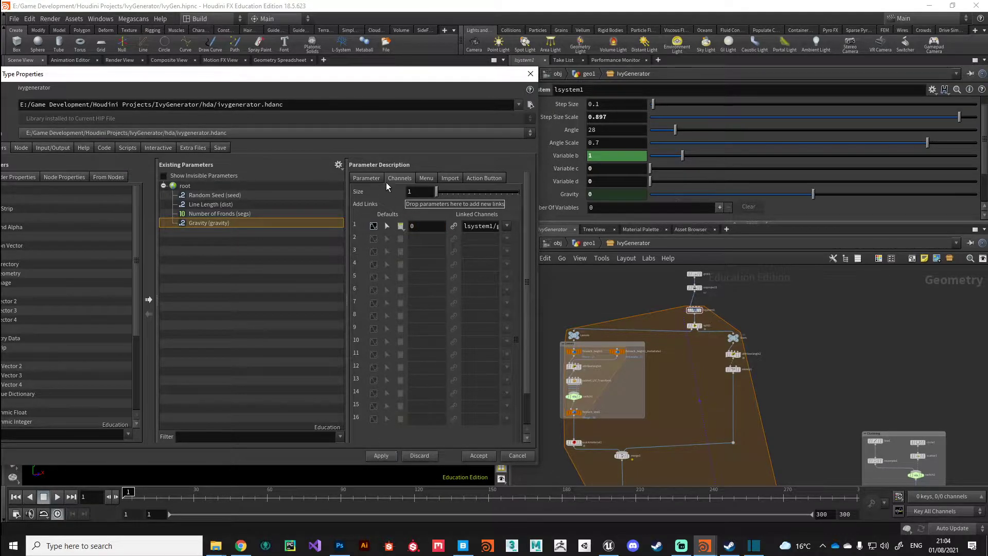
click(371, 179)
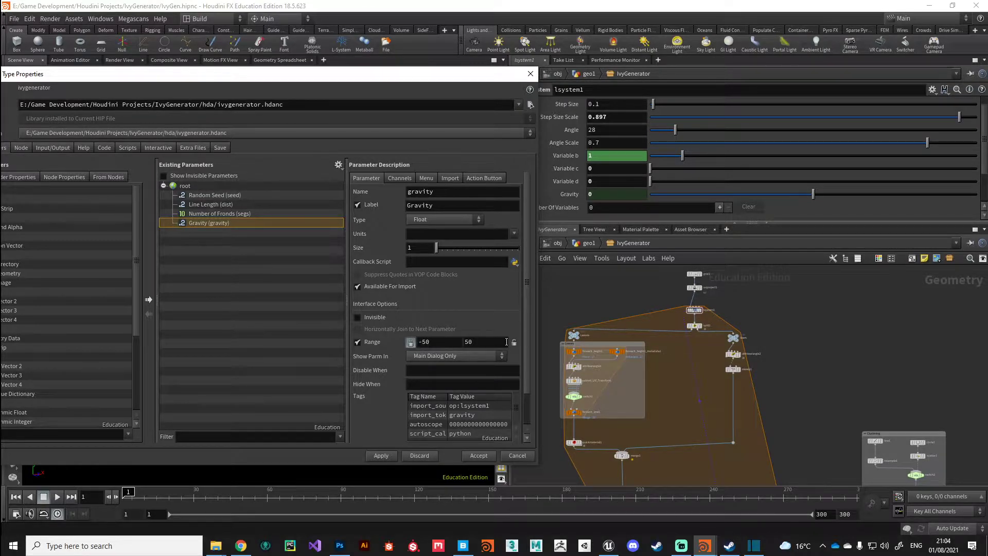
click(514, 342)
click(381, 455)
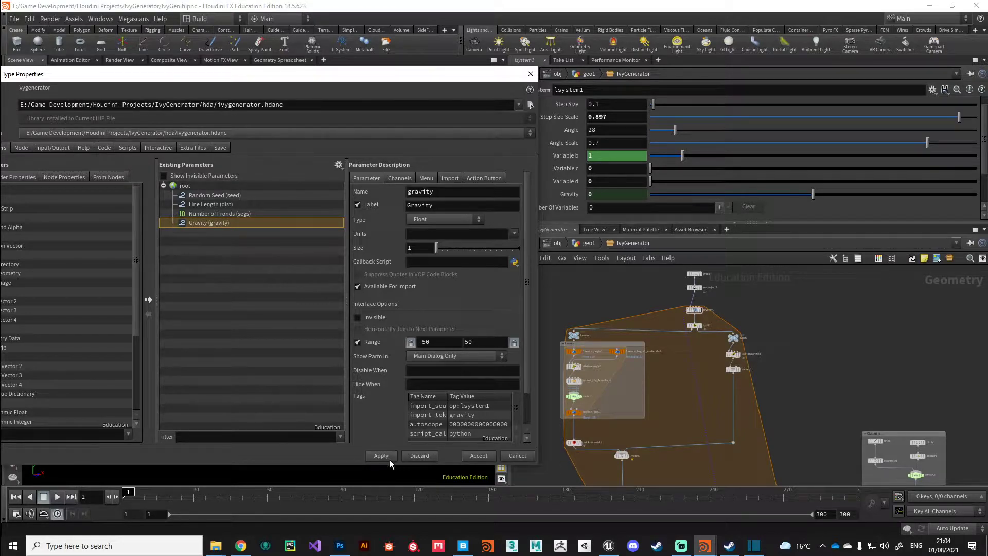
click(478, 456)
middle_drag(529, 476, 599, 372)
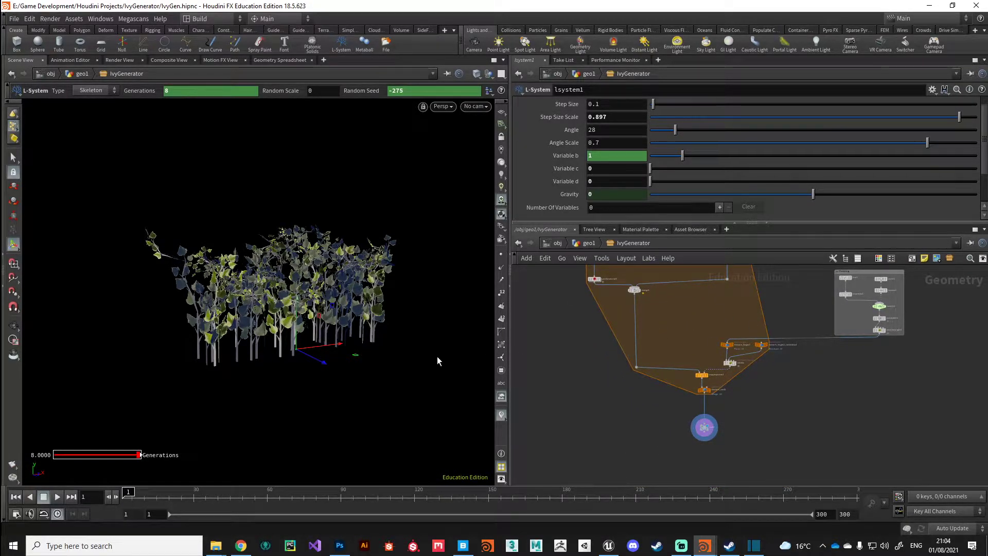
- Switch to Unreal Editor and import the ivygenerator digital asset from its file folder into the Digital_Assets content folder
click(608, 546)
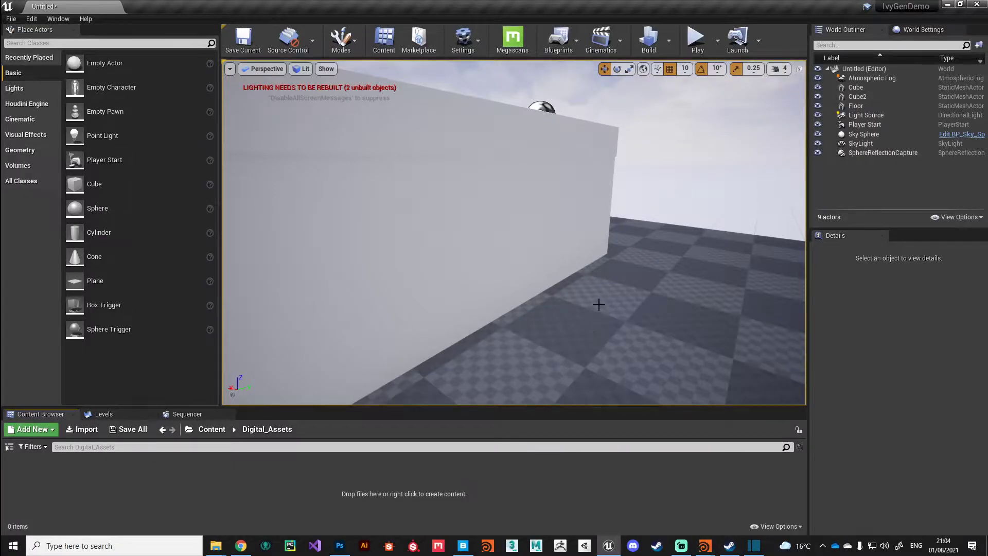
alt+right_drag(598, 304, 547, 304)
alt+drag(598, 304, 619, 320)
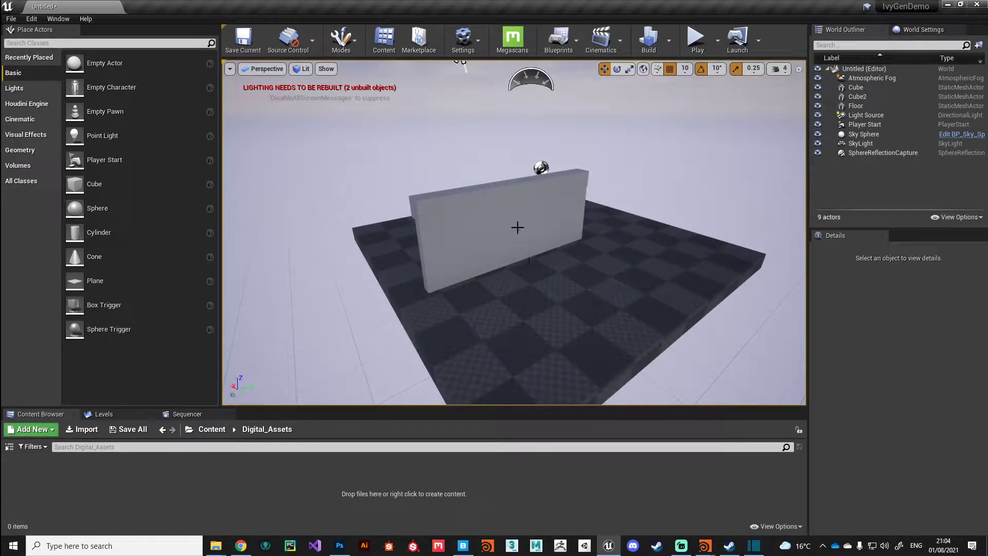
alt+drag(522, 255, 491, 265)
scroll(567, 272, up, 4)
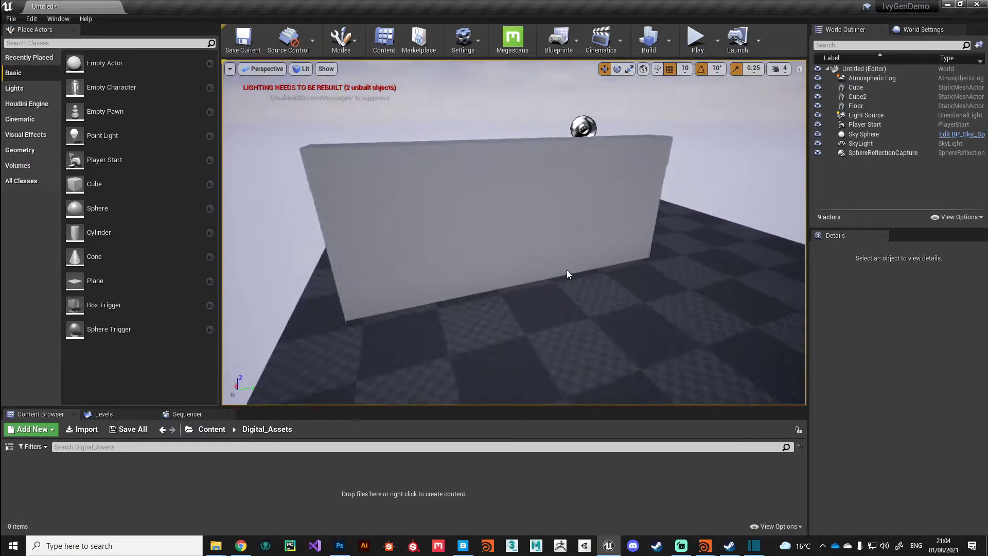
middle_drag(565, 273, 560, 285)
alt+drag(559, 283, 519, 275)
click(212, 430)
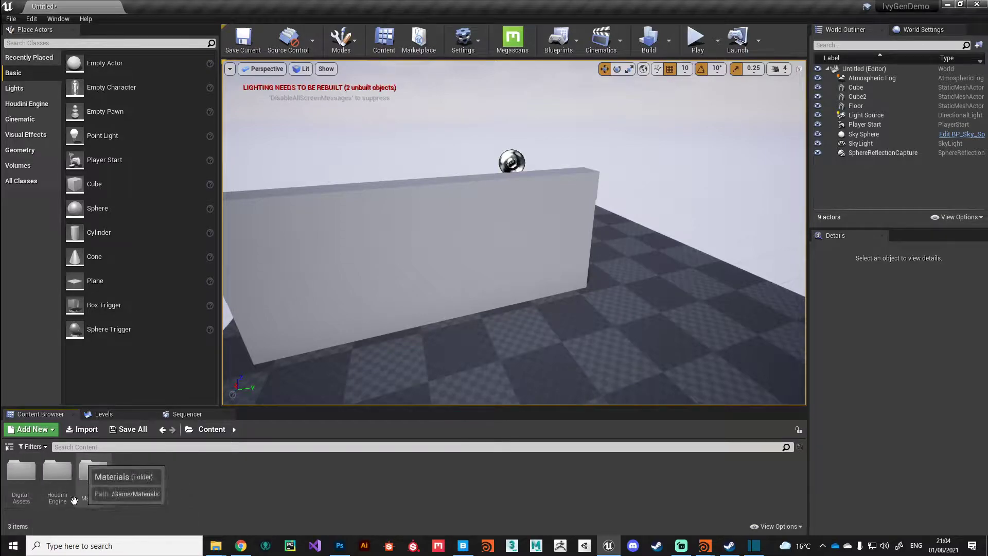
double_click(22, 472)
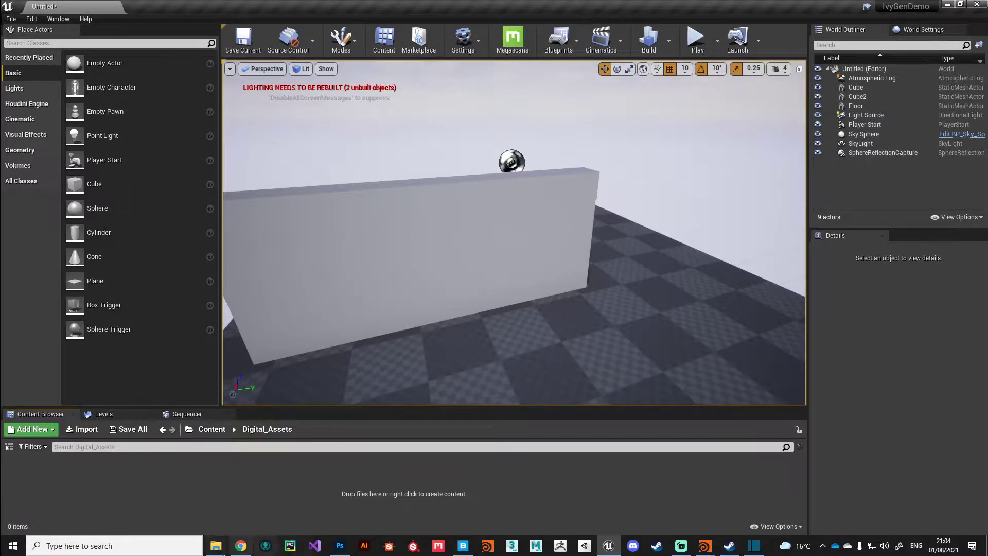
mouse_move(218, 549)
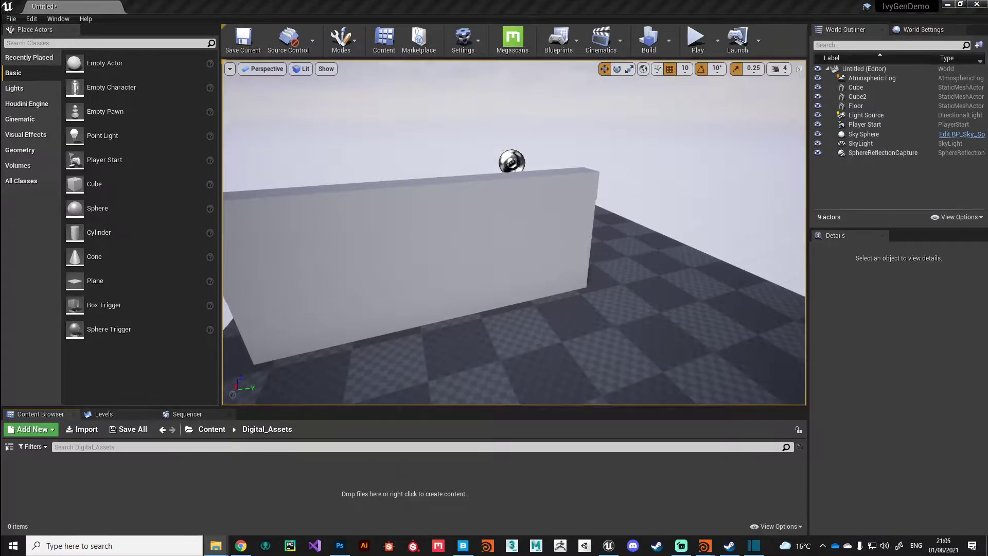
drag(431, 435, 77, 490)
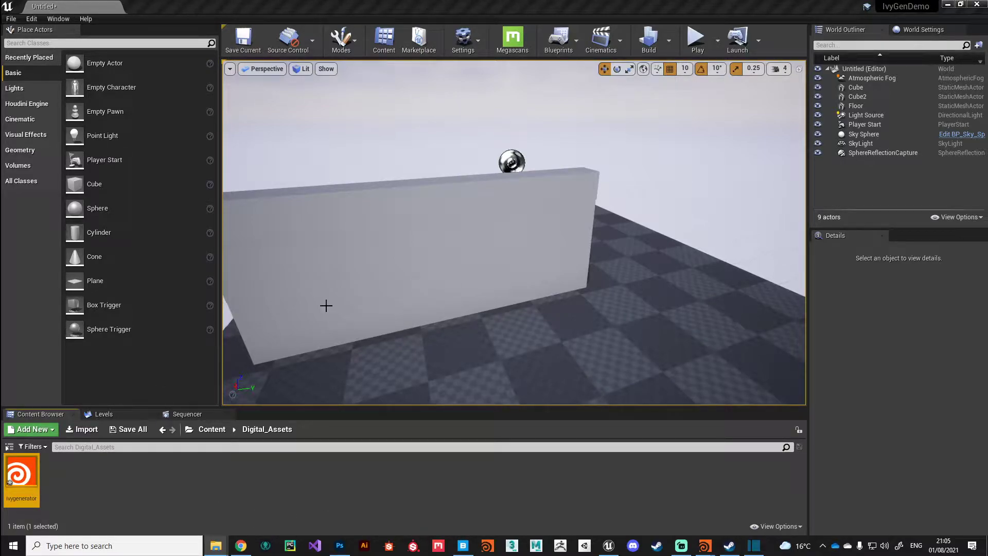
- Check the installed Houdini Engine plugin's enabled state and version in the plugin manager, then close it
click(31, 18)
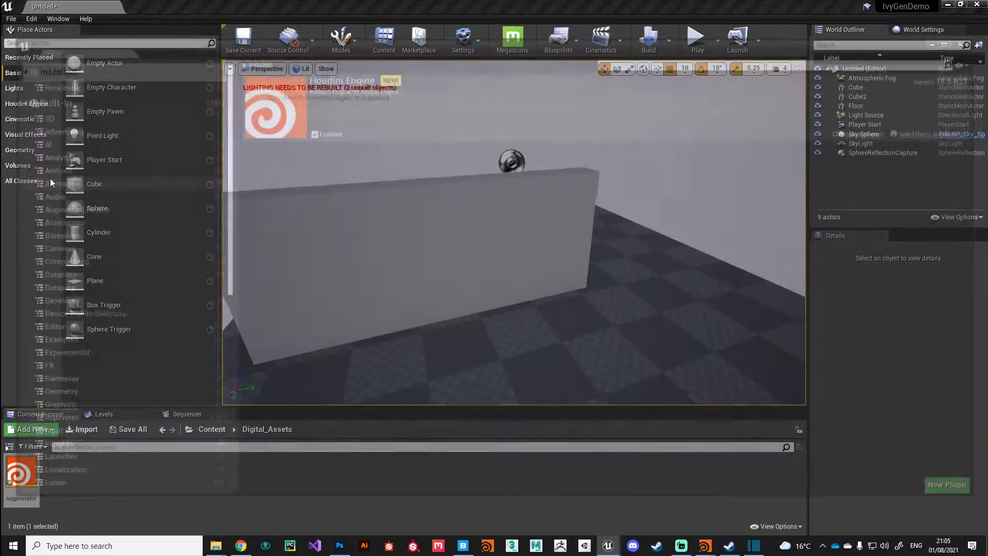
click(49, 178)
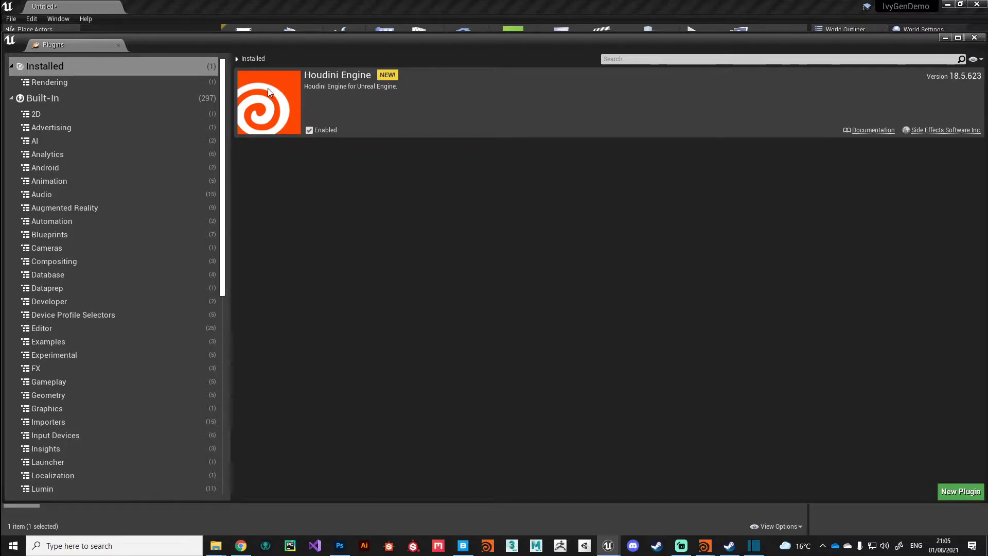
drag(140, 36, 177, 41)
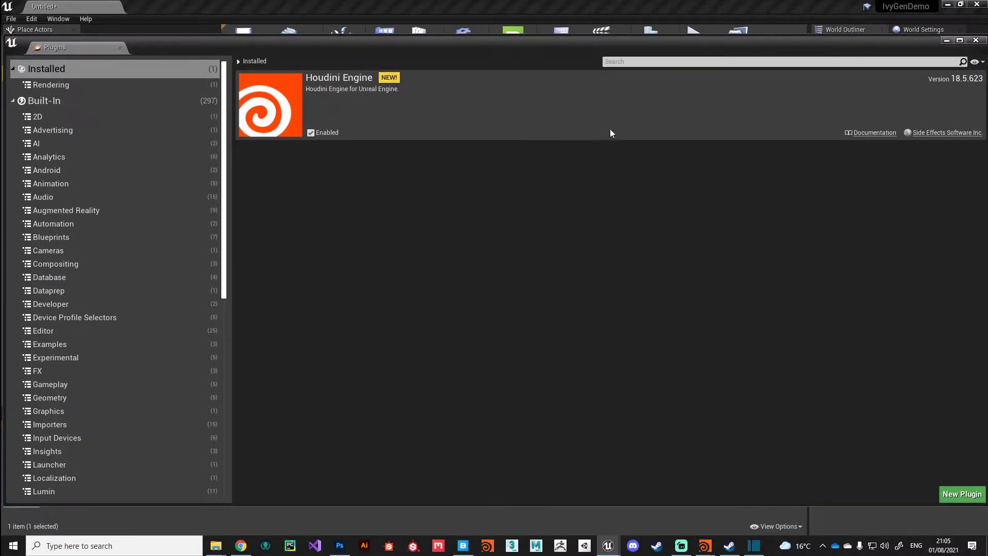
drag(570, 38, 547, 34)
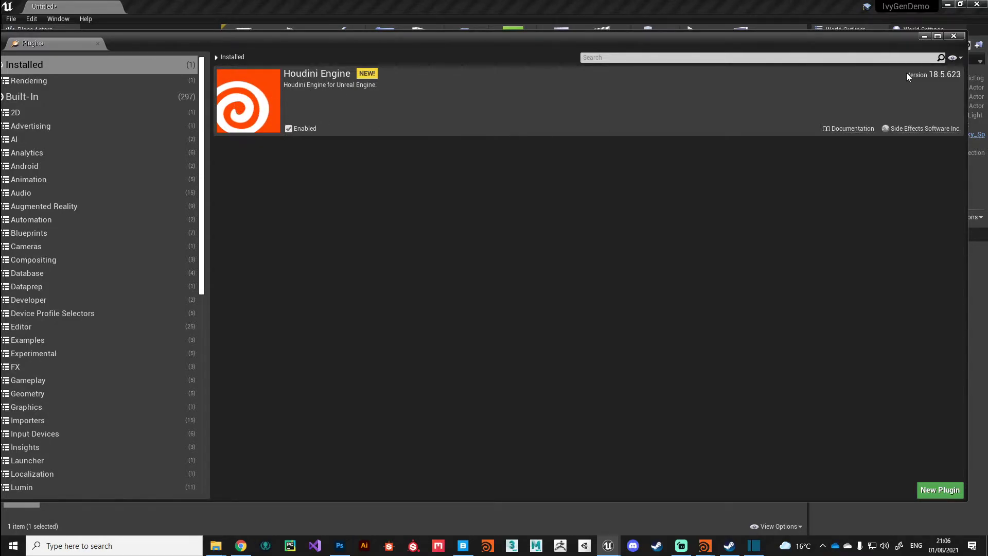
click(954, 36)
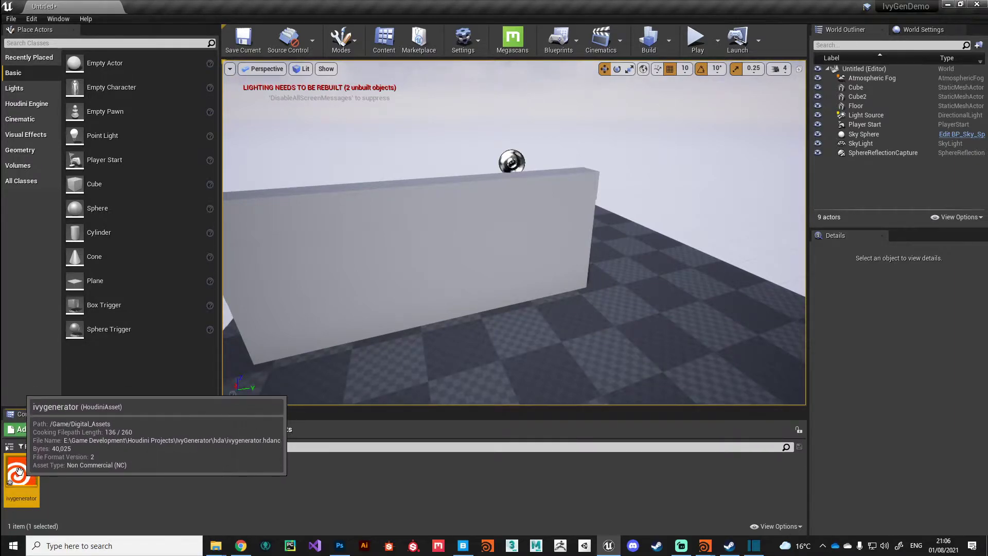
- Place the ivygenerator asset in the level in front of the wall and move it along X to -160
drag(23, 472, 512, 257)
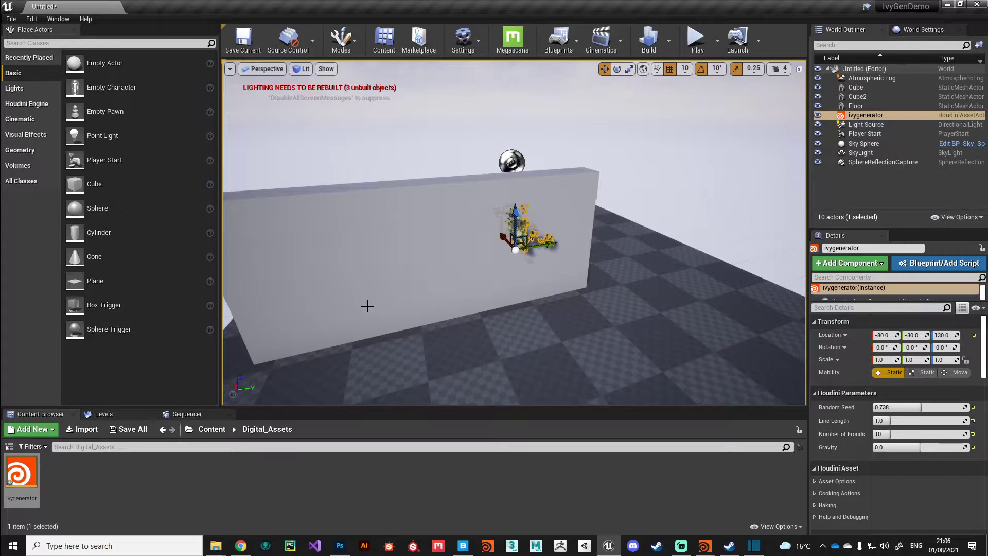
right_drag(367, 306, 395, 274)
drag(474, 240, 509, 255)
- Rotate the ivygenerator actor about 100 degrees around the vertical axis so the ivy runs along the wall
right_drag(575, 311, 603, 322)
key(e)
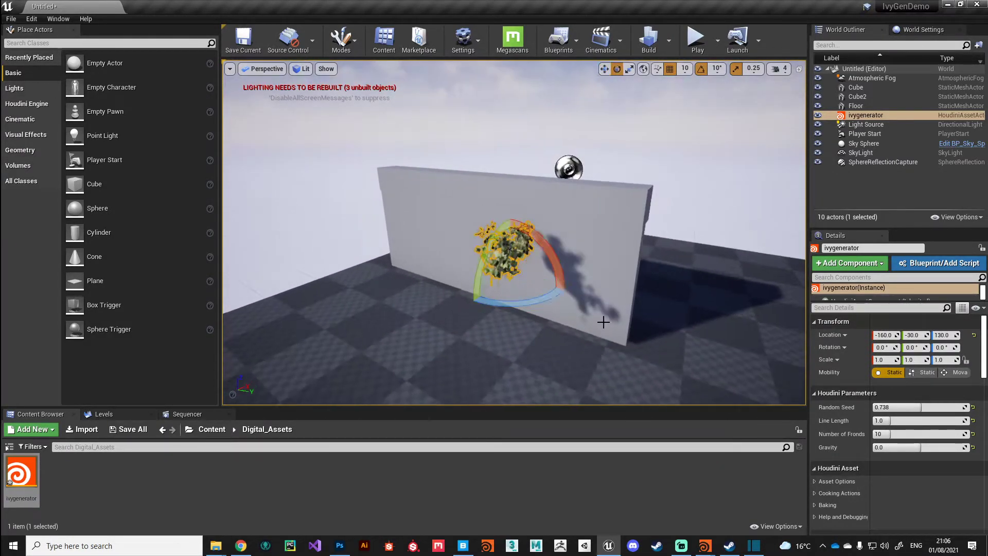
drag(540, 308, 533, 336)
right_drag(533, 336, 484, 342)
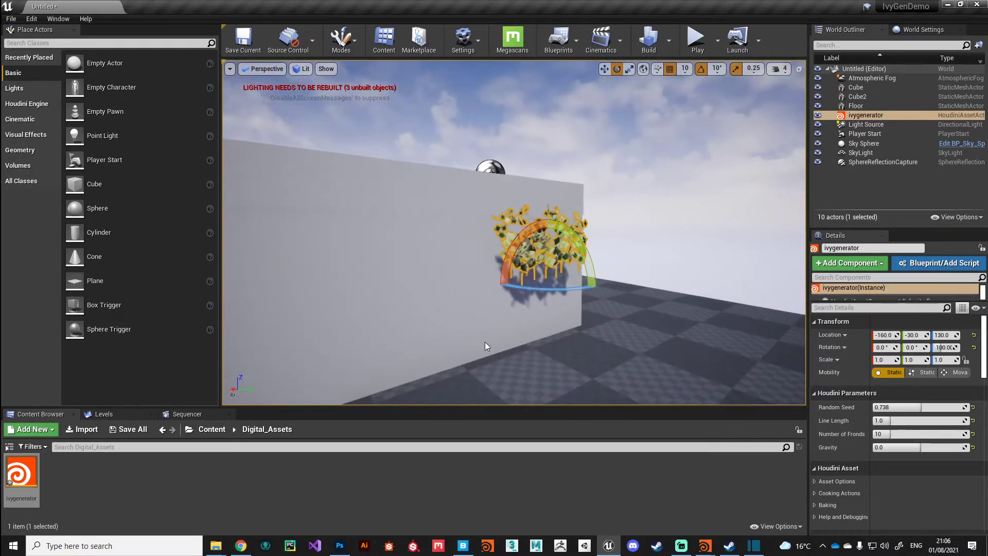
scroll(486, 342, up, 3)
right_drag(549, 356, 554, 353)
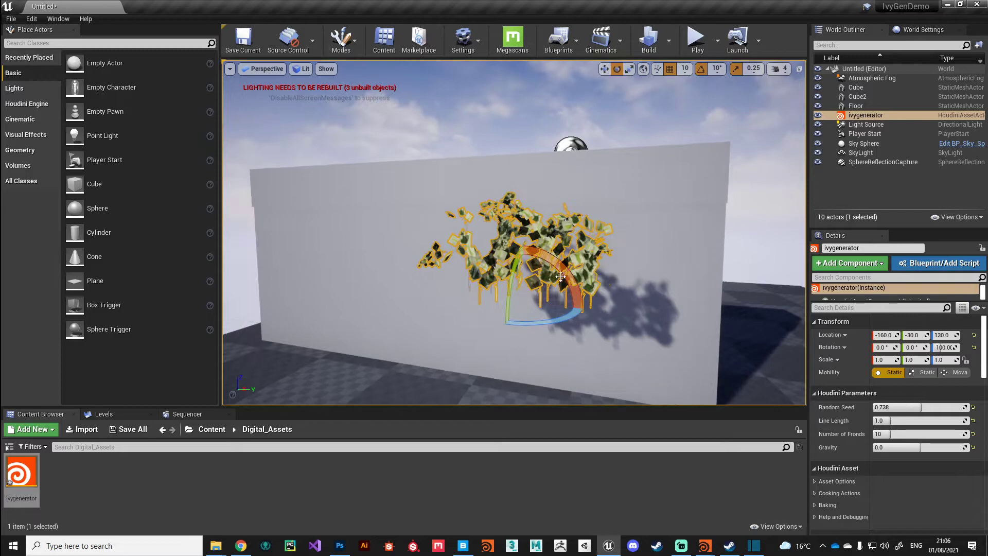
- Increase the ivy generator's Line Length to about 2.37 to spread the ivy along the wall
click(905, 407)
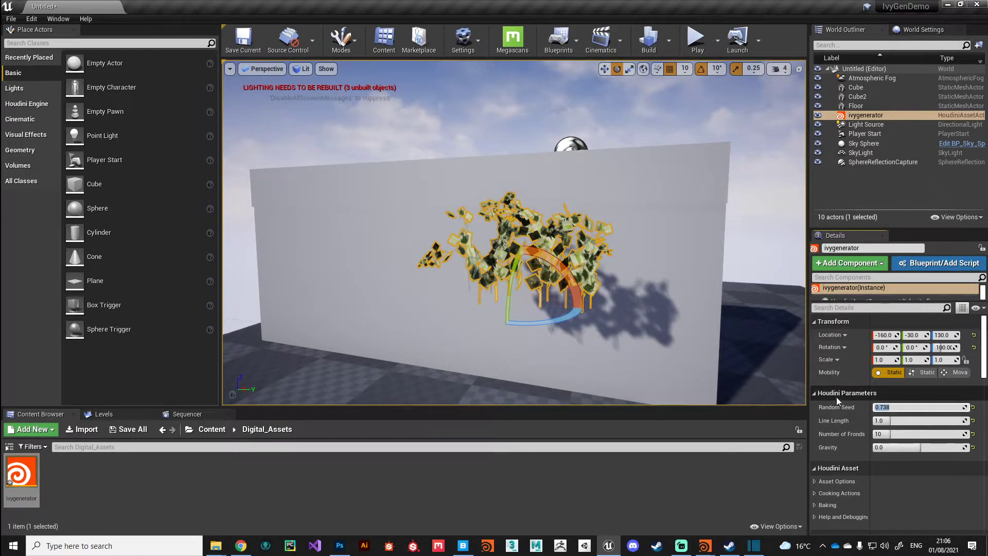
scroll(839, 396, down, 1)
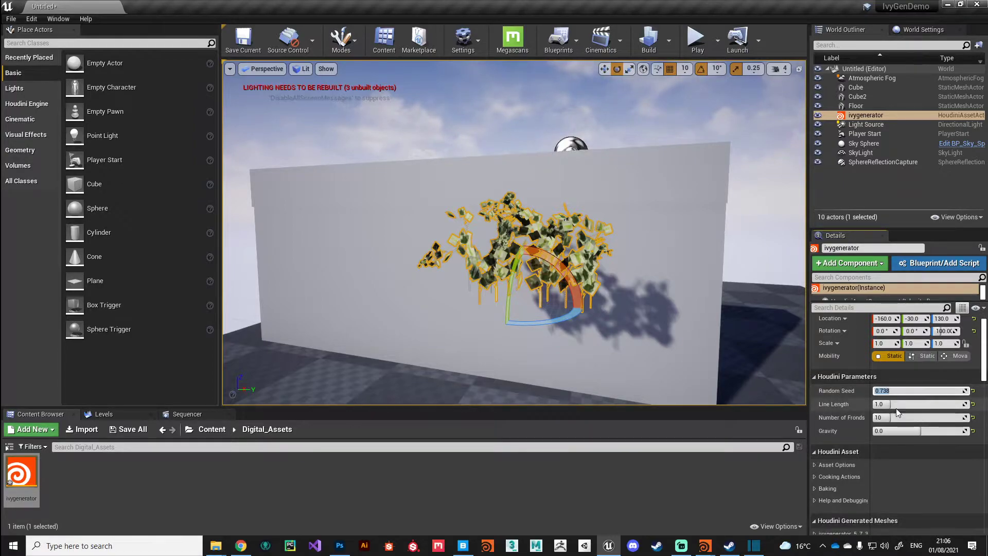
drag(896, 407, 917, 406)
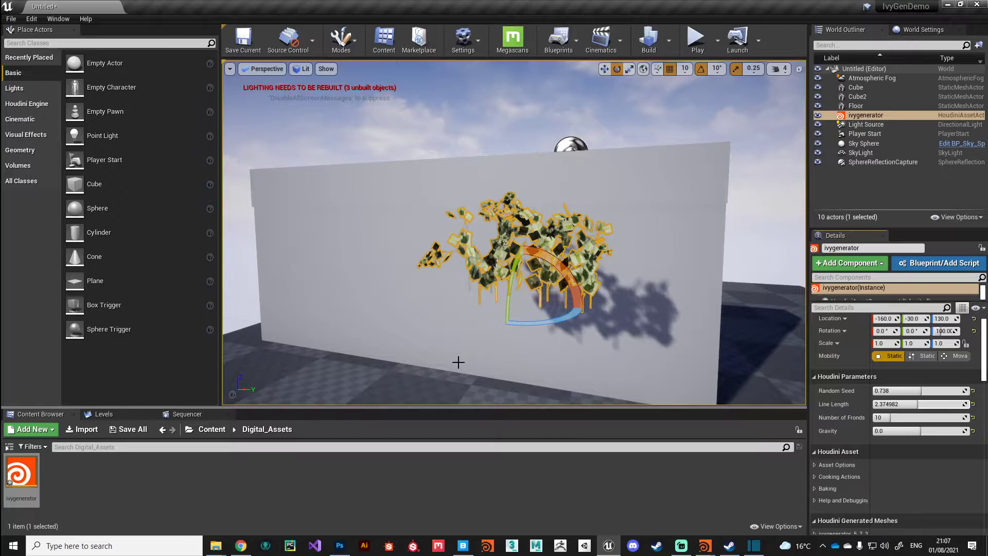
scroll(458, 362, down, 3)
mouse_move(514, 269)
alt+mouse_down()
mouse_move(474, 308)
mouse_move(566, 232)
mouse_move(514, 269)
alt+mouse_up()
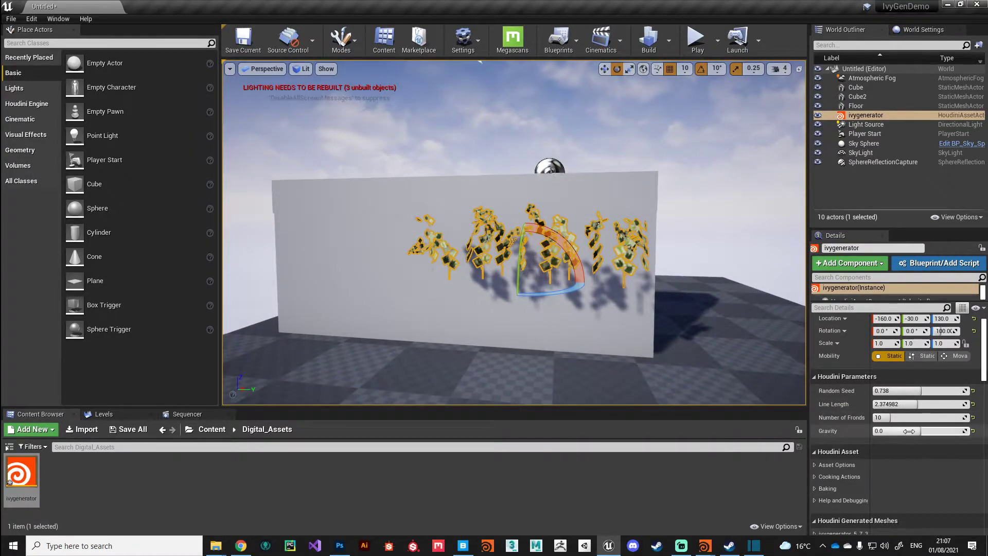
- Set the ivy generator's Number of Fronds to 25 and view the denser ivy up close
drag(910, 418, 919, 417)
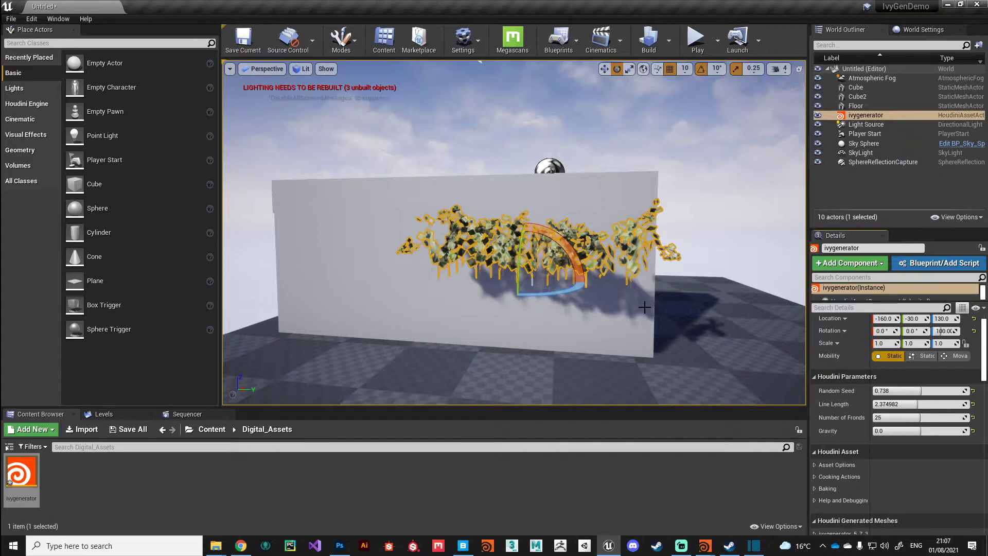
alt+drag(644, 307, 575, 269)
scroll(576, 268, up, 4)
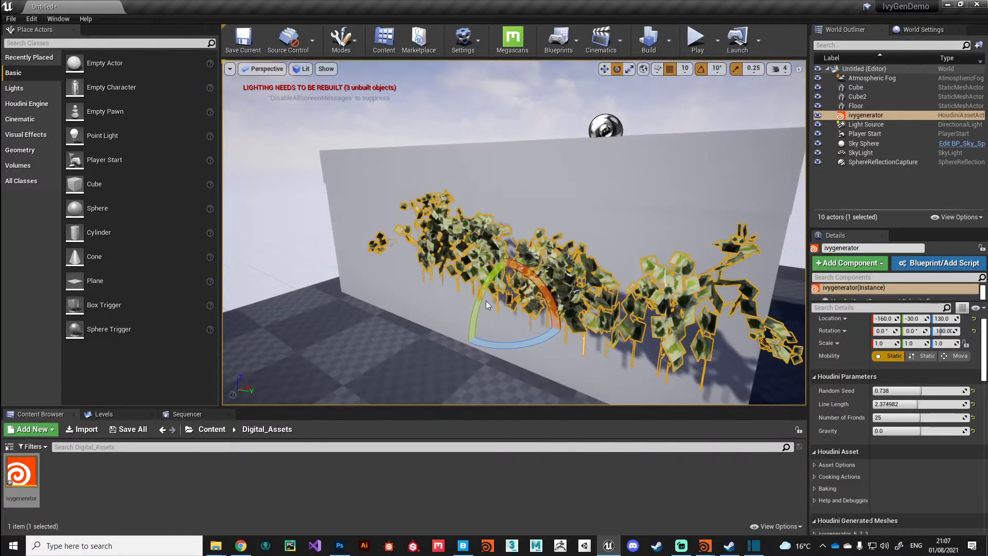
scroll(647, 306, up, 3)
scroll(546, 273, down, 5)
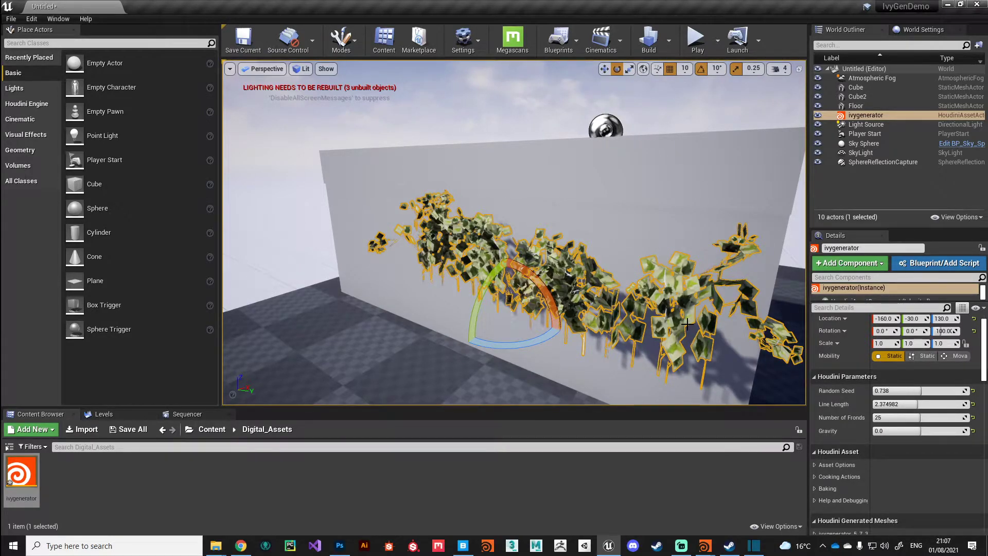
alt+drag(530, 315, 612, 325)
scroll(597, 312, down, 5)
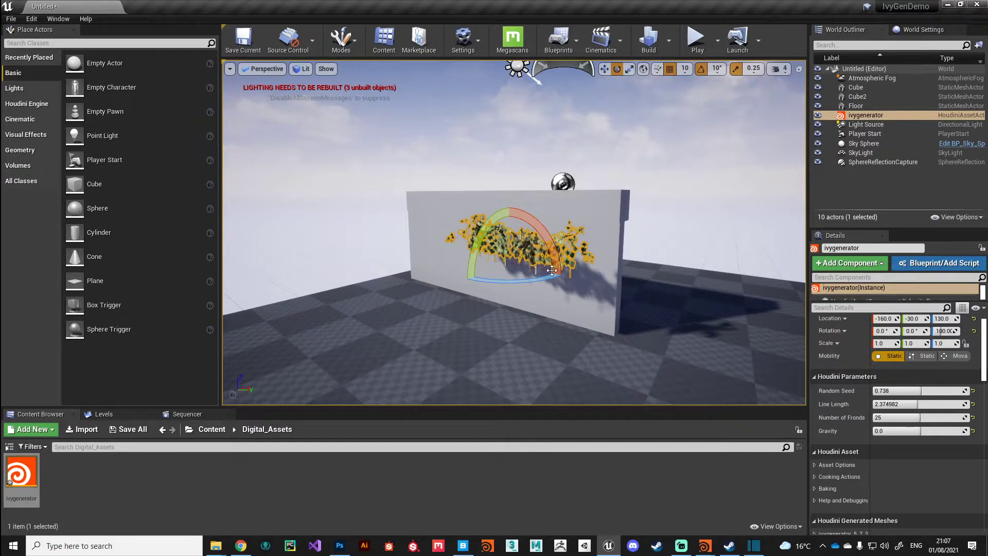
scroll(486, 242, up, 3)
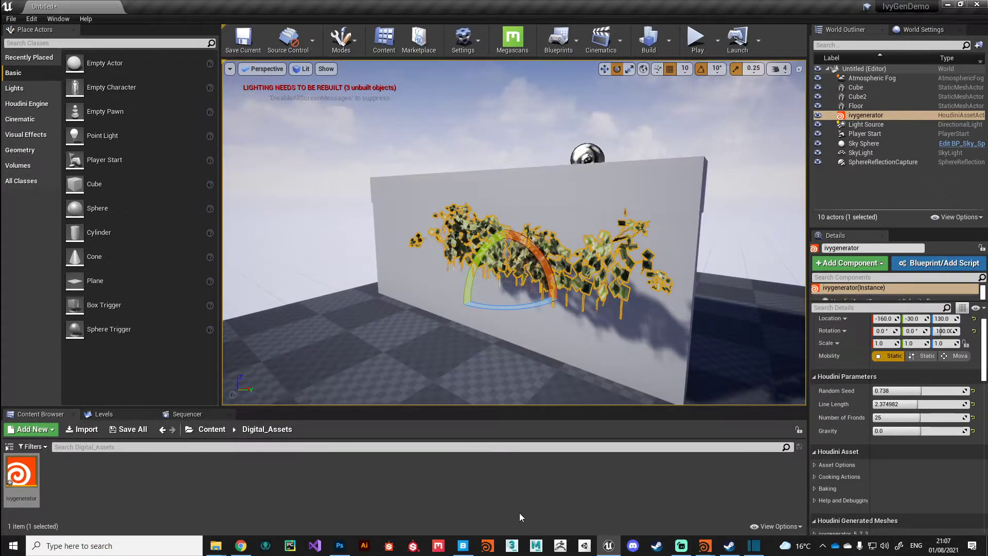
- Switch to the IvyGenerator network in Houdini and select the lsystem1 node
click(705, 545)
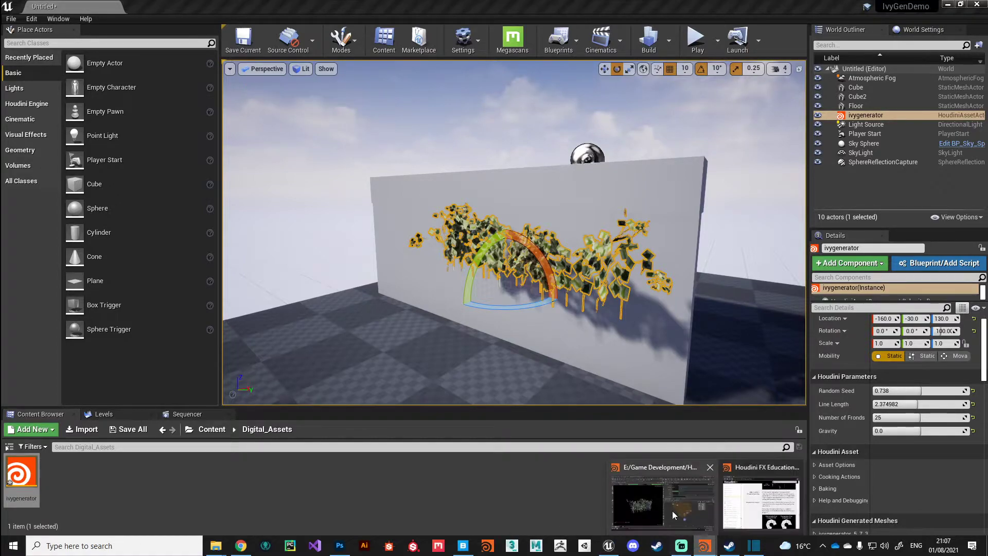
click(671, 510)
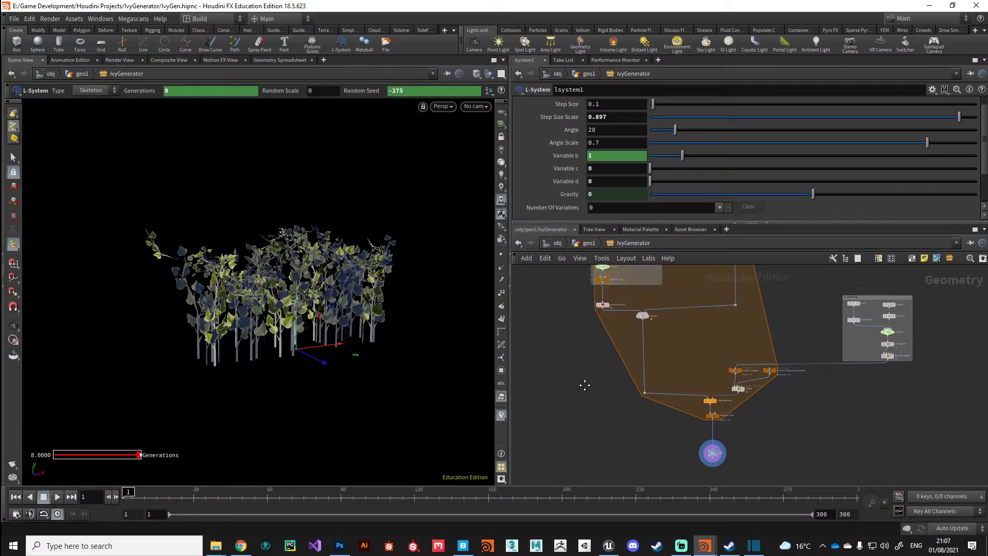
scroll(643, 329, up, 10)
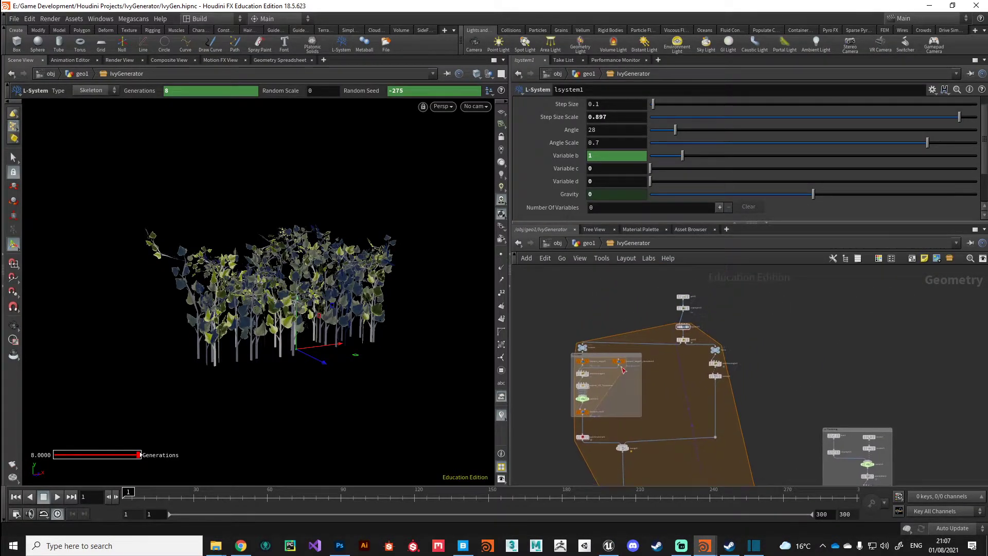
click(693, 324)
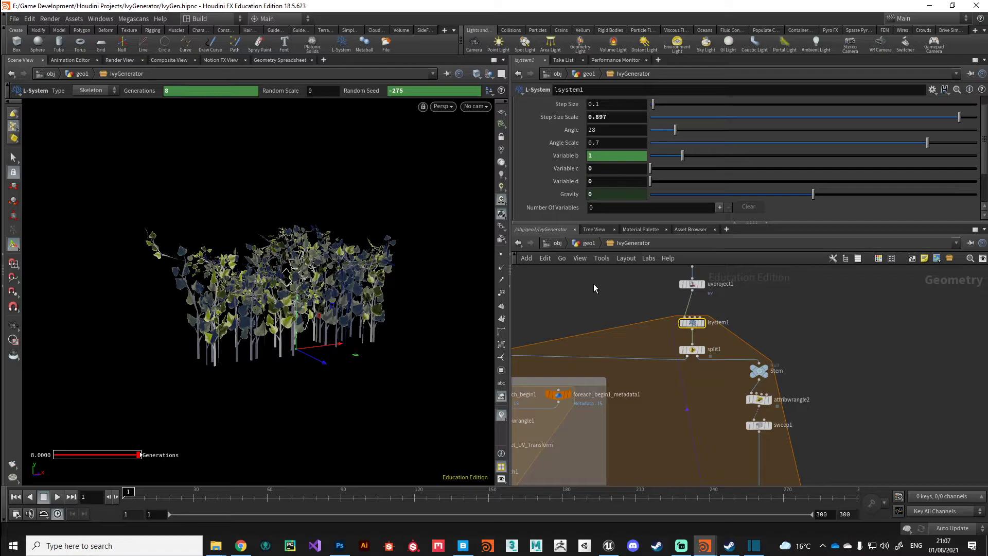
- Switch to the browser and look through the ivy image results for real-world size reference
click(240, 546)
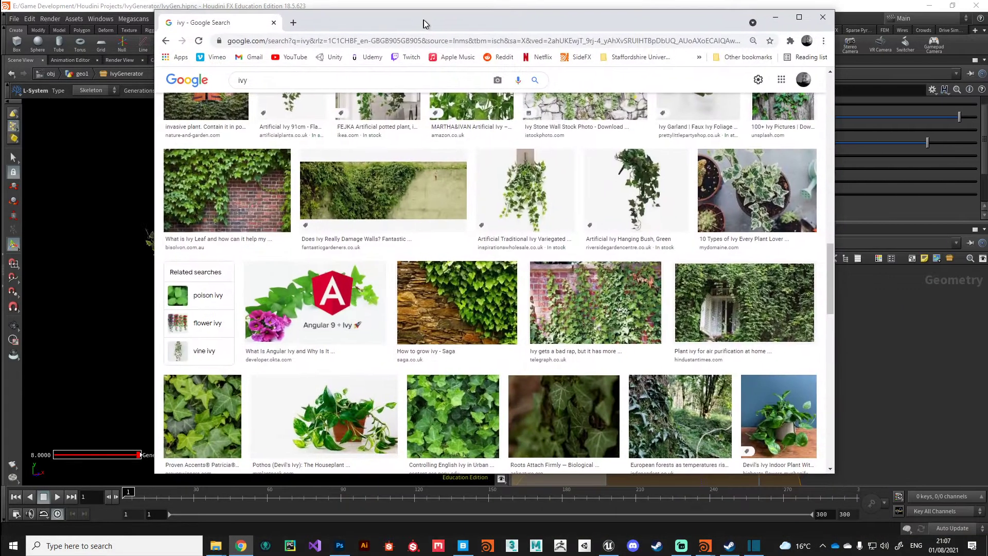
scroll(463, 309, down, 1)
scroll(463, 310, down, 2)
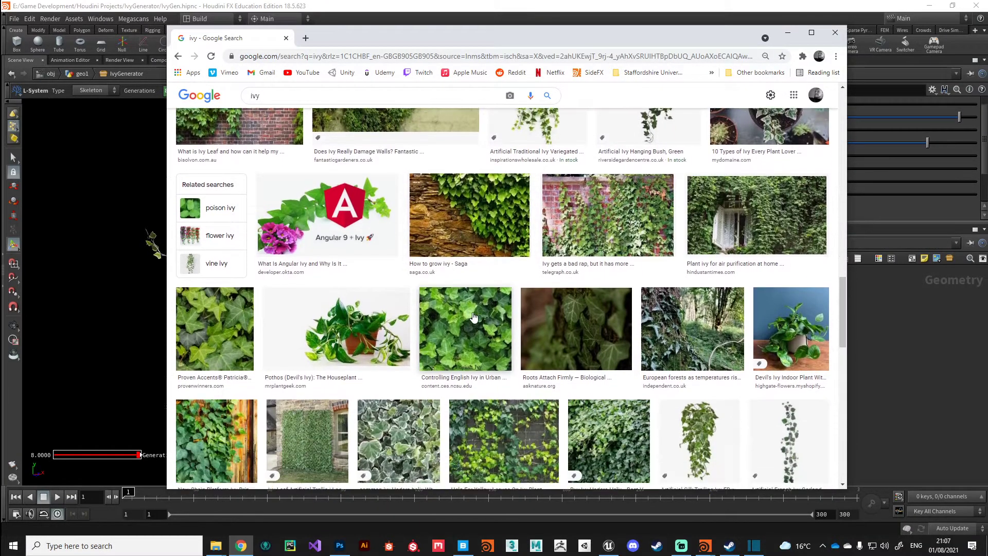
scroll(616, 184, up, 1)
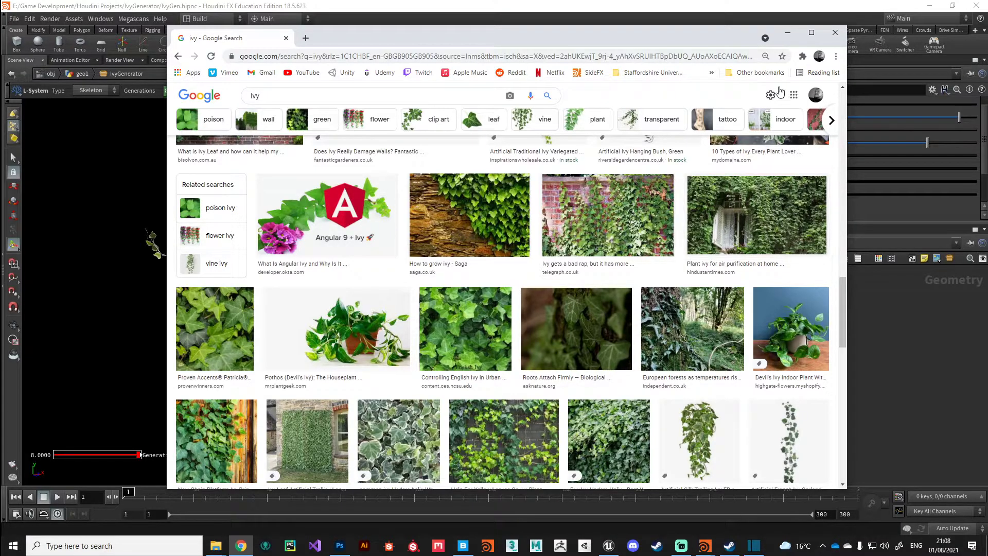
drag(664, 45, 987, 103)
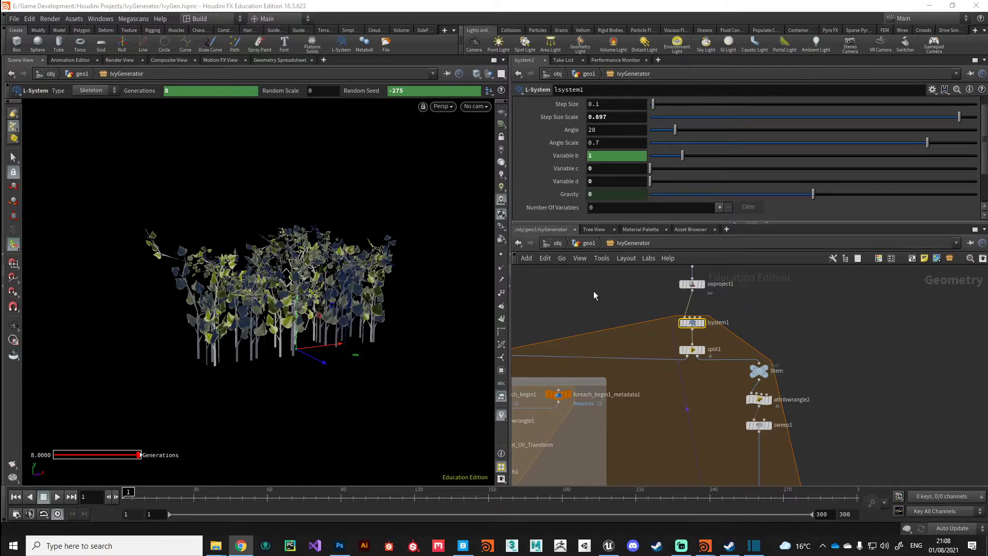
- Add a box node beside lsystem1 in the IvyGenerator network and show it as a template for scale reference
click(623, 289)
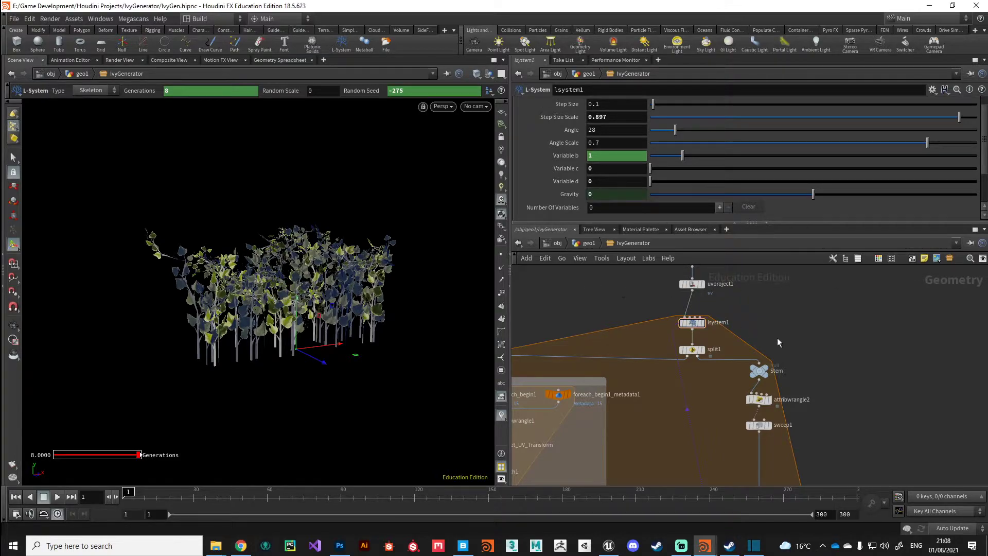
middle_drag(796, 317, 696, 337)
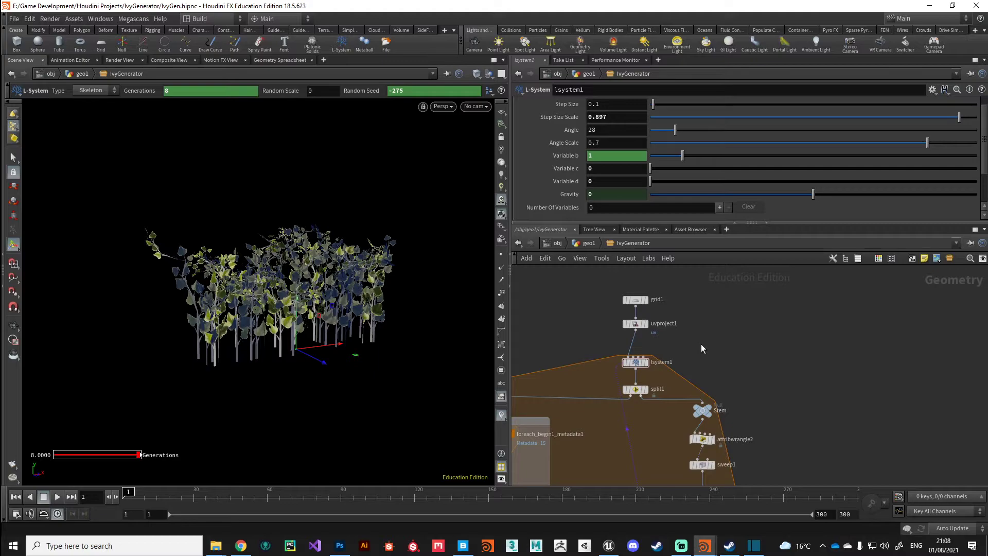
key(Tab)
text(box)
key(Return)
click(701, 343)
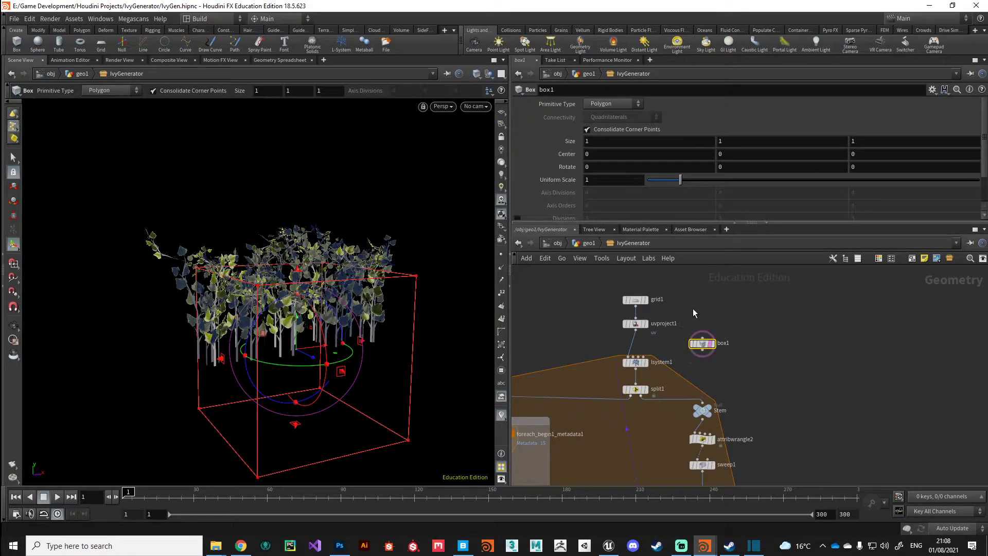
- Set the box's Y size to 2 and its Y center to ch("sizey")/2 so it stands on the ground
click(728, 142)
text(2)
key(Return)
click(720, 142)
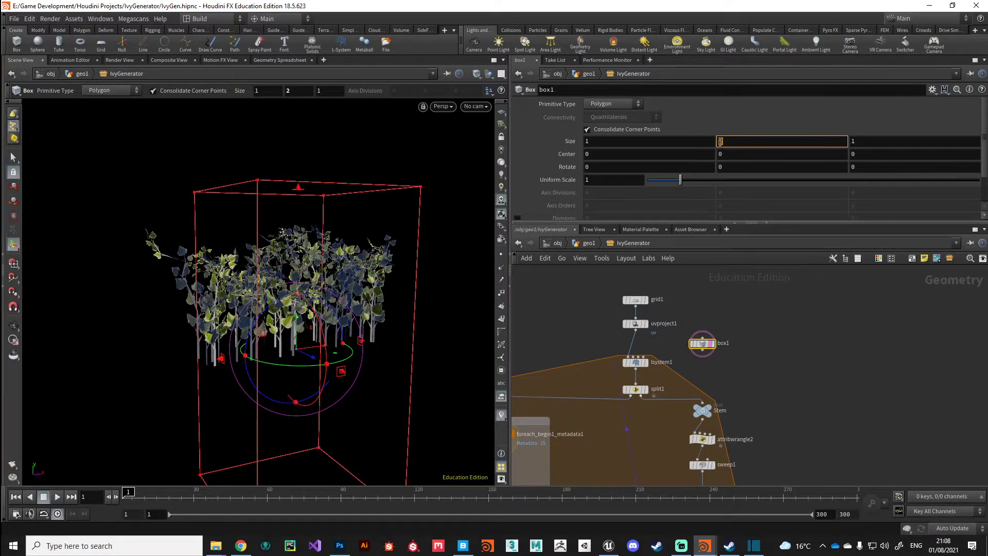
right_click(726, 157)
click(743, 180)
click(768, 156)
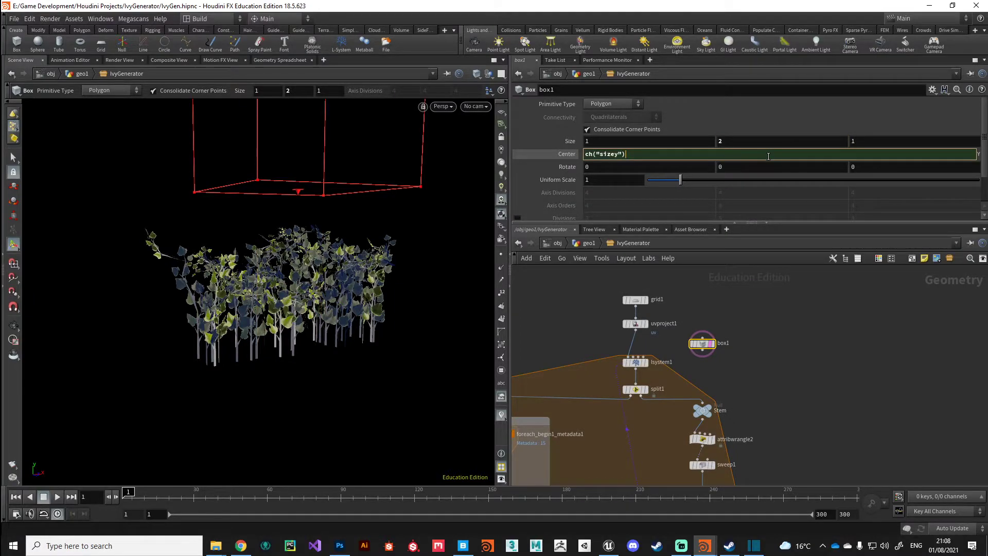
text(/2)
key(Return)
- Compare the size of the ivy fronds with the reference box from several angles
alt+middle_drag(400, 267, 384, 336)
scroll(384, 336, down, 2)
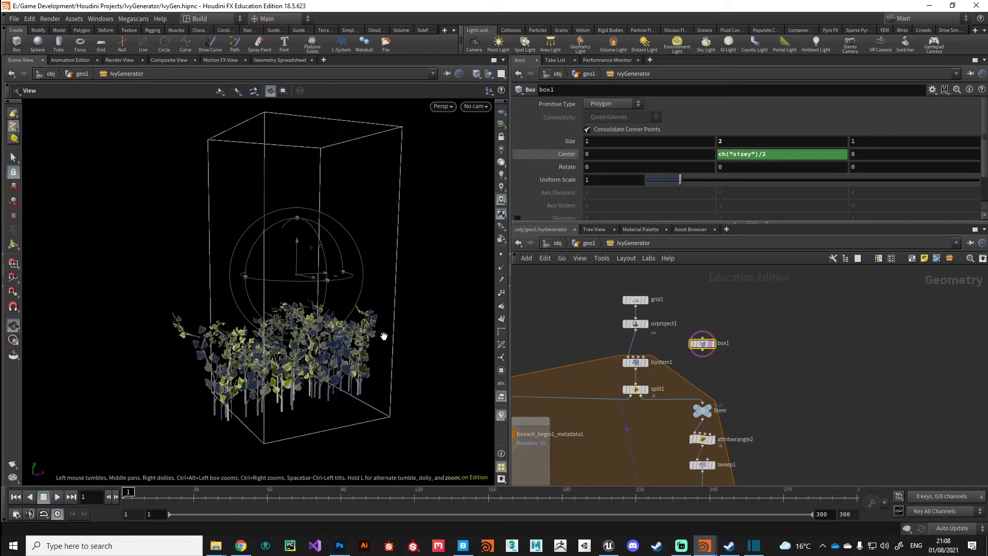
key(Return)
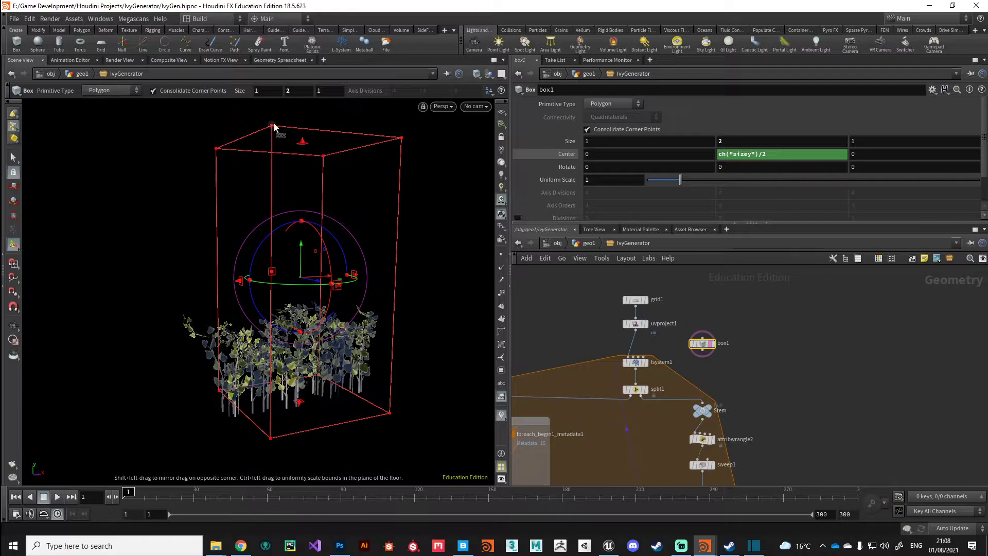
alt+drag(238, 209, 168, 274)
key(Return)
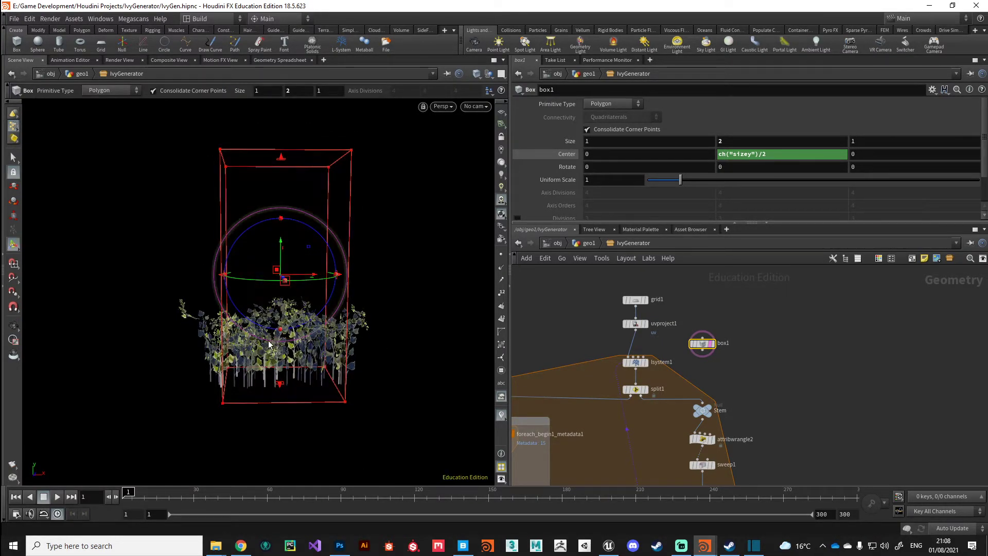
key(Escape)
drag(232, 221, 186, 368)
key(Return)
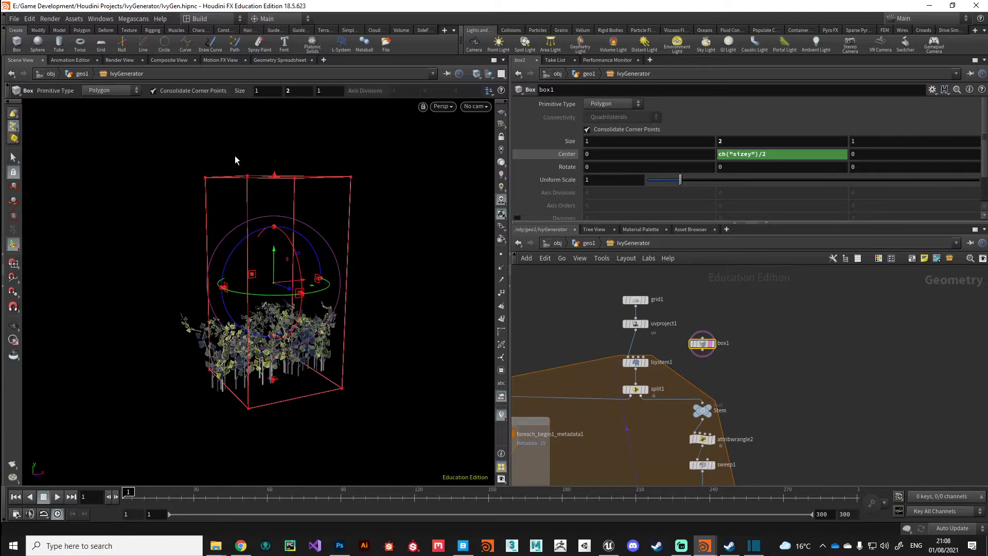
- Try Step Size values of 0.5 and 0.2 on the lsystem1 node and settle on 0.3
click(628, 362)
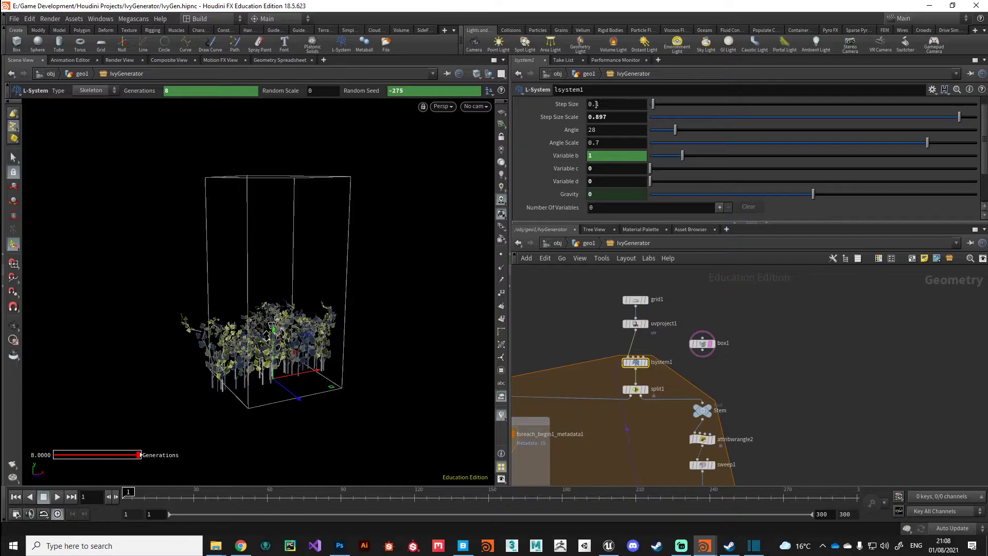
scroll(548, 183, down, 1)
scroll(571, 185, up, 1)
text(5)
key(Return)
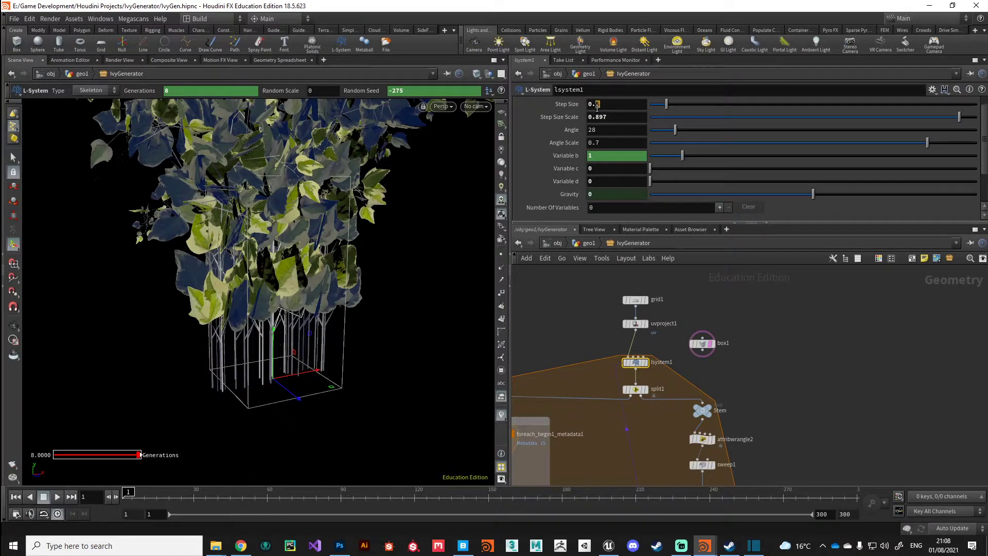
key(Return)
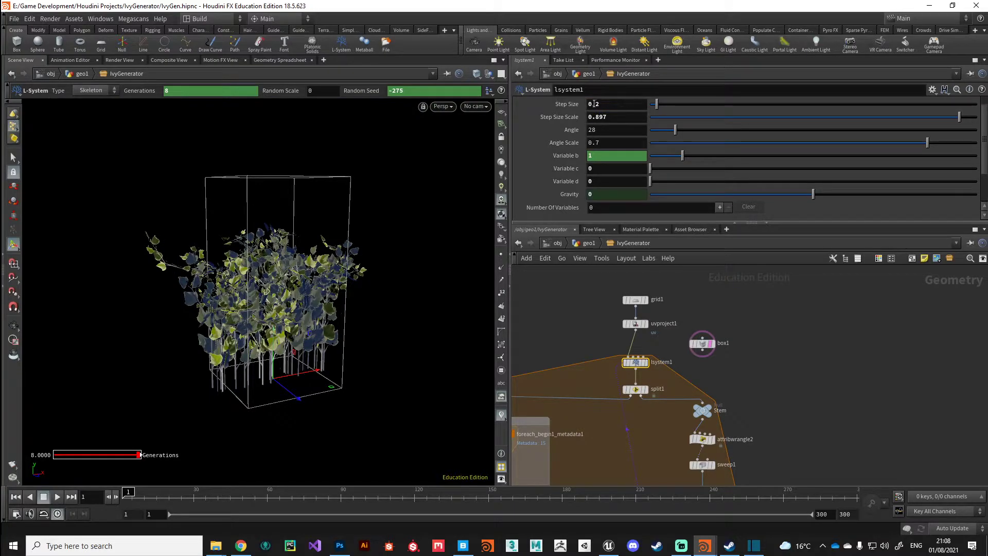
key(Return)
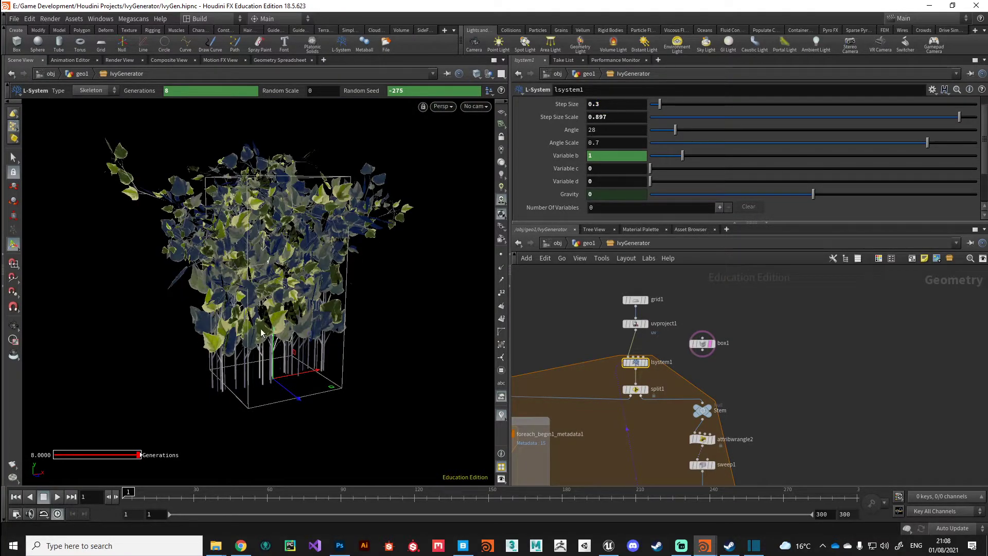
- Examine the ivy against the reference box up close and review the network down to the Clustering nodes
key(Escape)
drag(347, 388, 420, 408)
middle_drag(605, 448, 615, 379)
scroll(615, 379, down, 2)
middle_drag(684, 437, 666, 346)
middle_drag(714, 430, 664, 317)
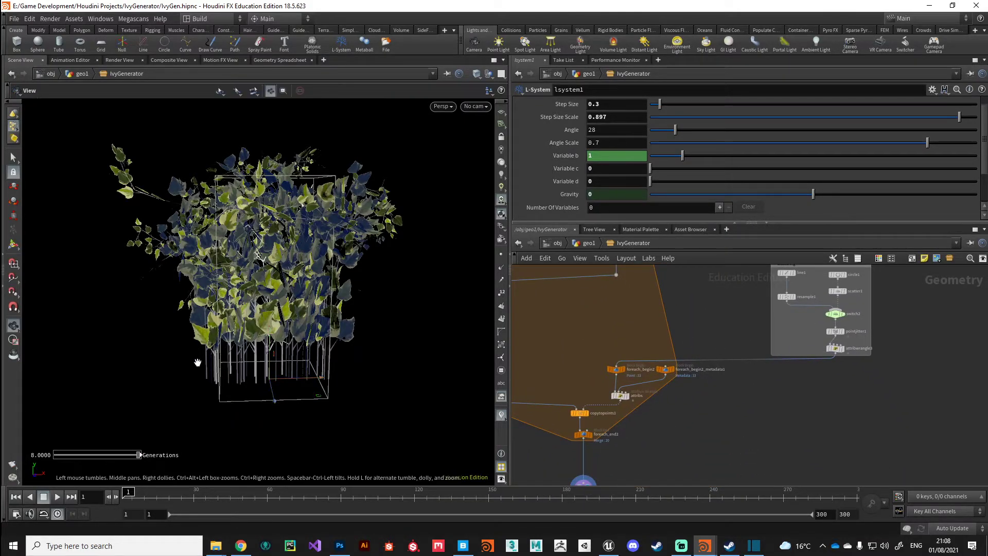
alt+drag(197, 363, 240, 360)
alt+right_drag(241, 360, 248, 288)
alt+drag(248, 287, 238, 256)
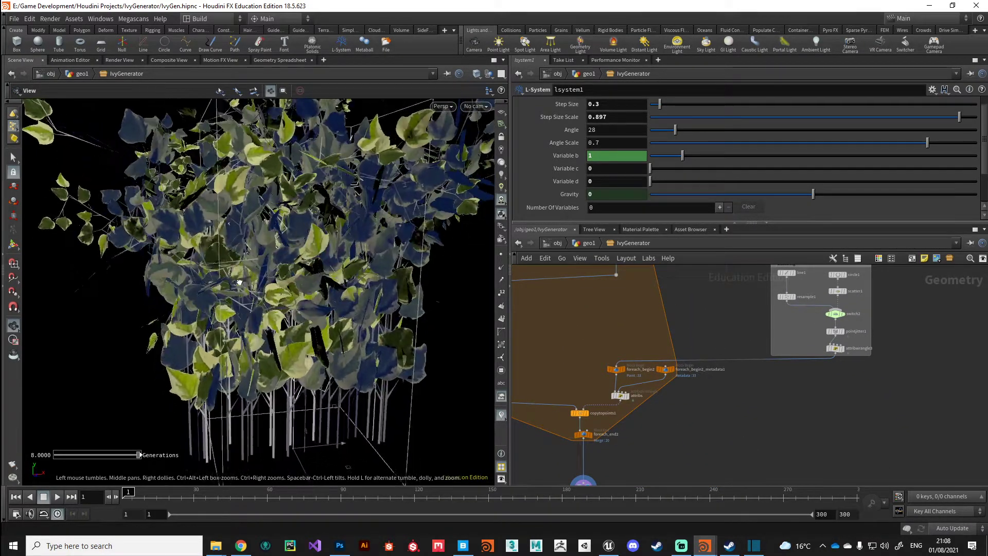
alt+middle_drag(301, 328, 355, 349)
middle_drag(718, 293, 685, 353)
scroll(726, 391, up, 3)
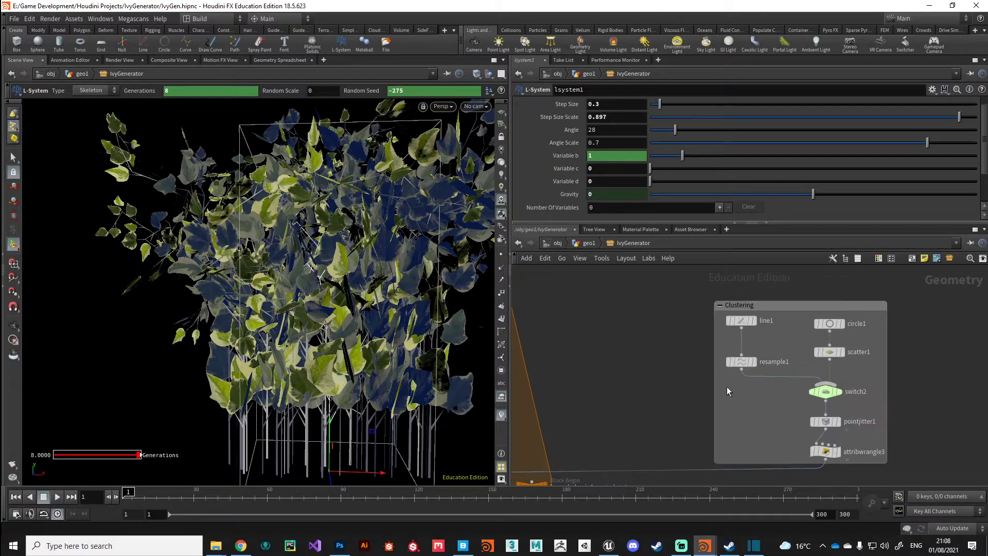
- Go up to the IvyGenerator asset and set its Line Length to 2 and Number of Fronds to 30
key(u)
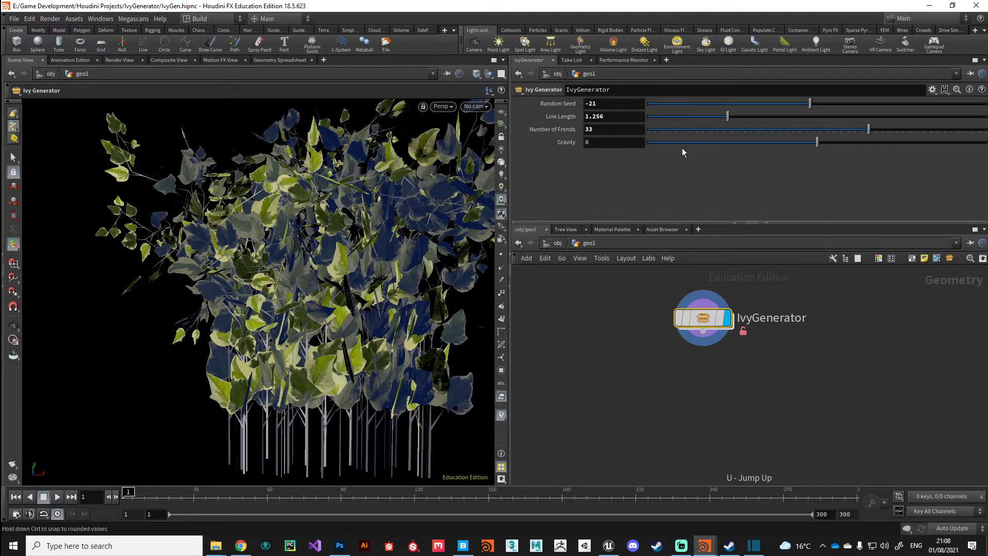
drag(821, 131, 745, 131)
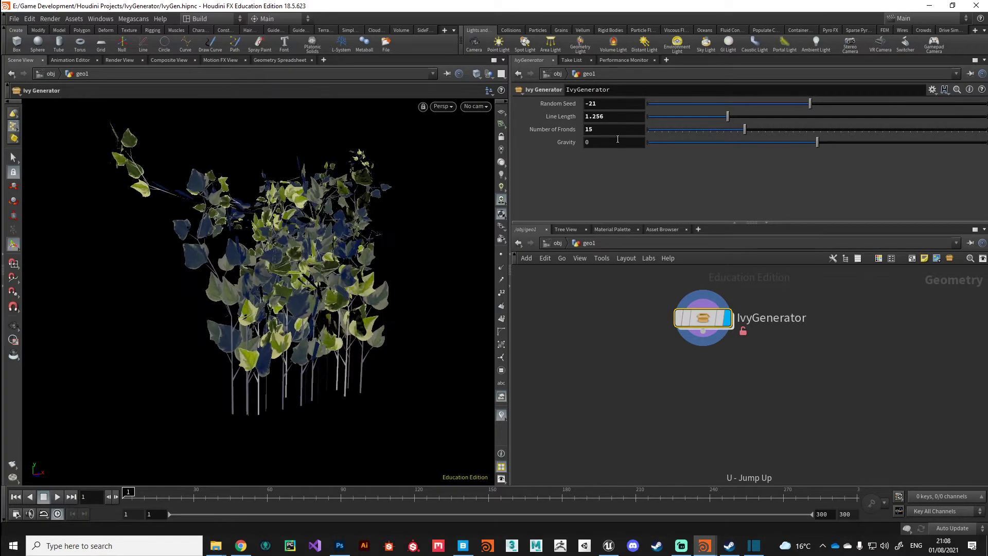
click(619, 121)
text(2)
key(Return)
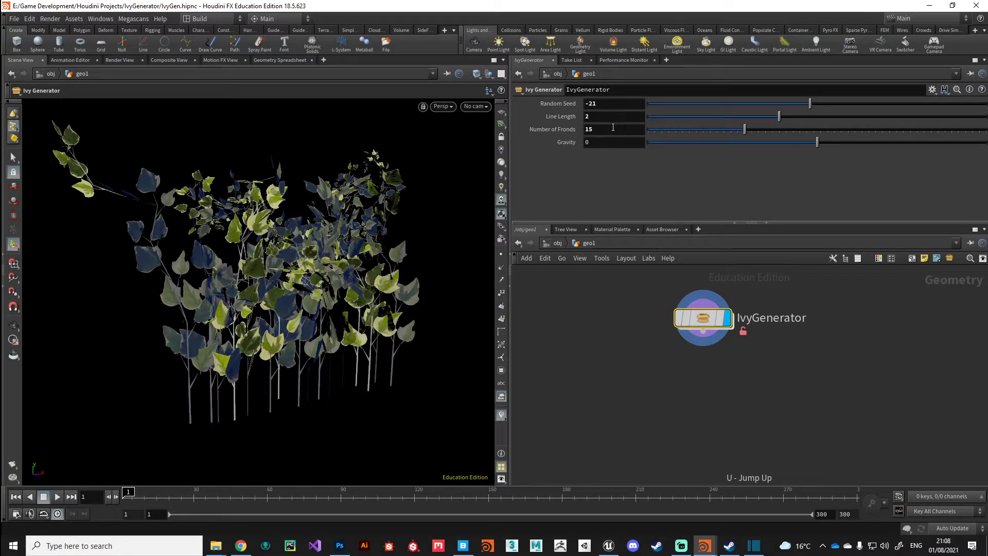
click(597, 128)
text(30)
key(Return)
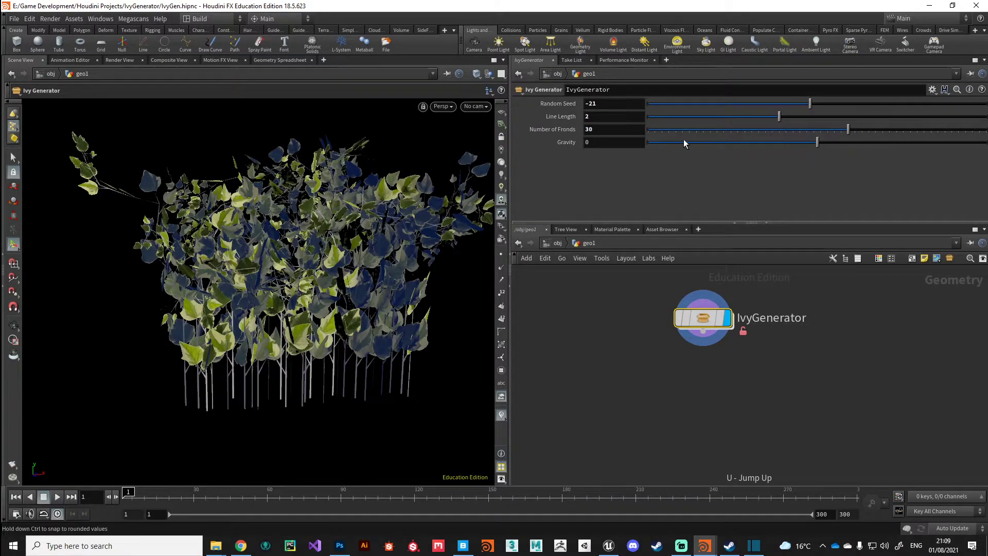
- Set the IvyGenerator's Gravity to -34.5 and view the resulting ivy from the front
mouse_move(714, 150)
mouse_down()
mouse_move(681, 151)
mouse_move(700, 147)
mouse_up()
key(Escape)
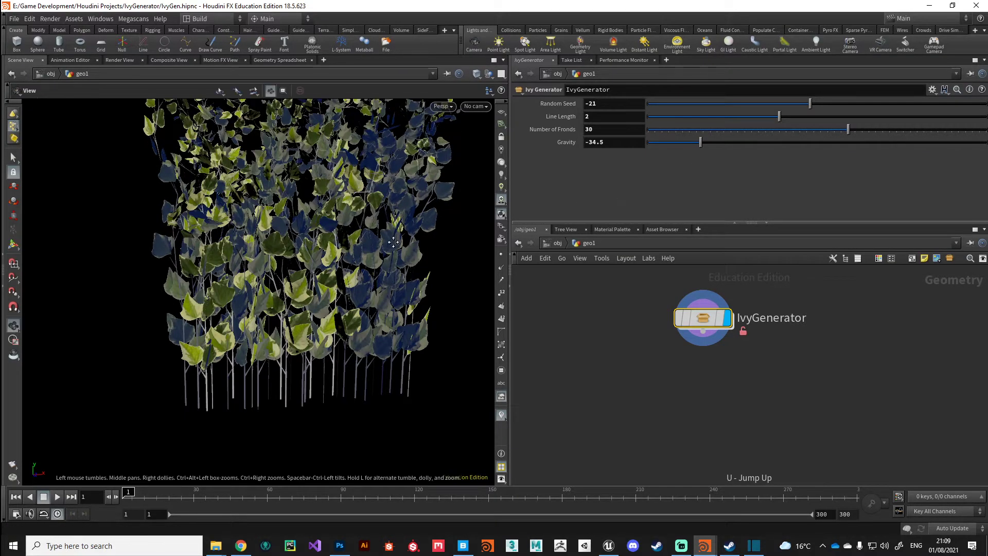
drag(349, 307, 320, 323)
middle_drag(320, 323, 255, 304)
drag(256, 304, 272, 321)
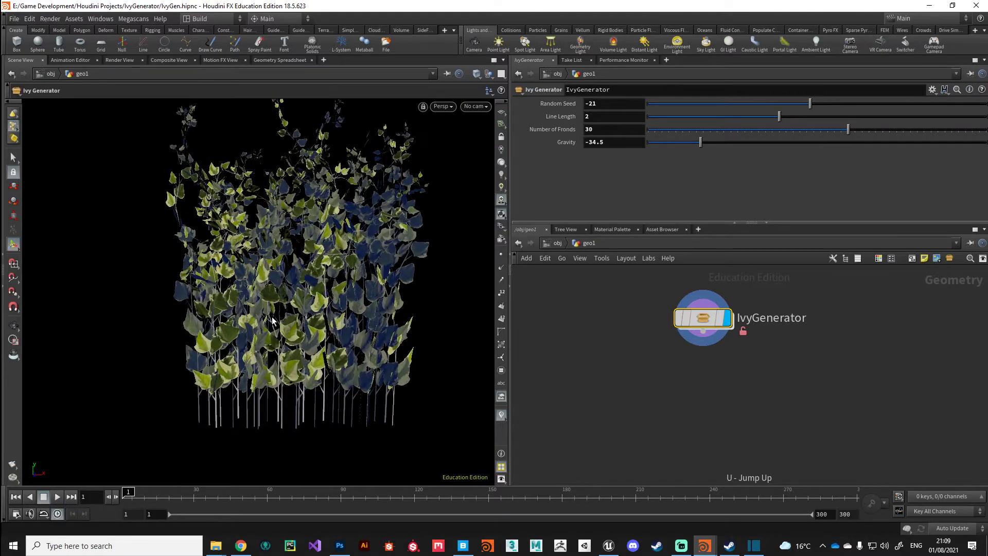
- Open the IvyGenerator asset's network and delete the box1 reference box
double_click(692, 317)
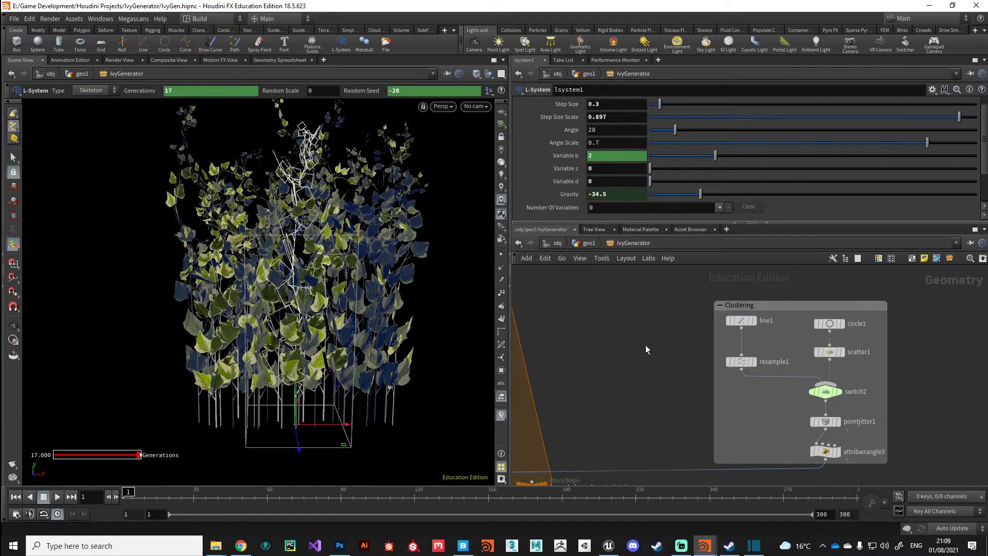
middle_drag(623, 341, 726, 382)
scroll(681, 304, up, 4)
middle_drag(680, 305, 748, 393)
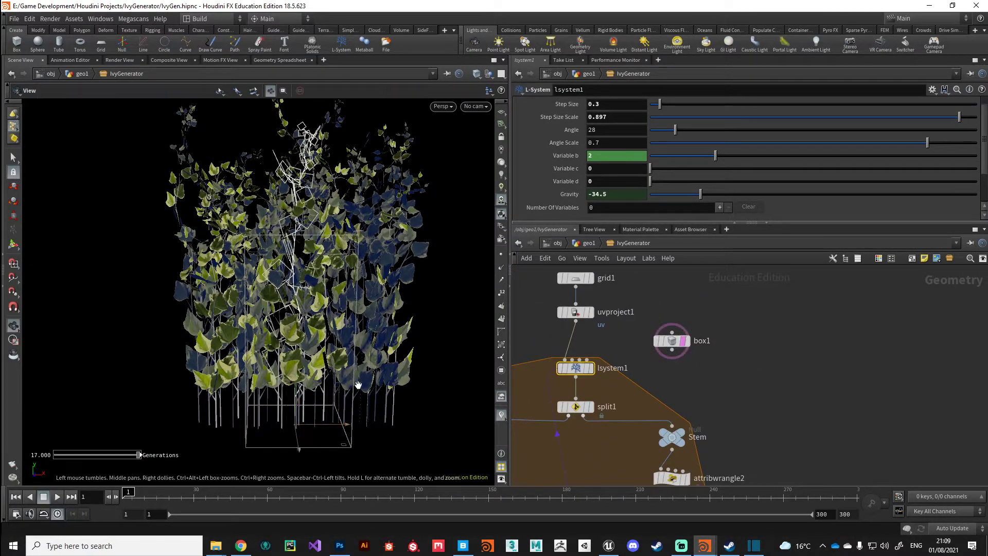
alt+drag(252, 368, 321, 377)
alt+middle_drag(249, 421, 242, 352)
drag(242, 352, 270, 326)
key(Return)
alt+drag(415, 329, 296, 360)
click(677, 344)
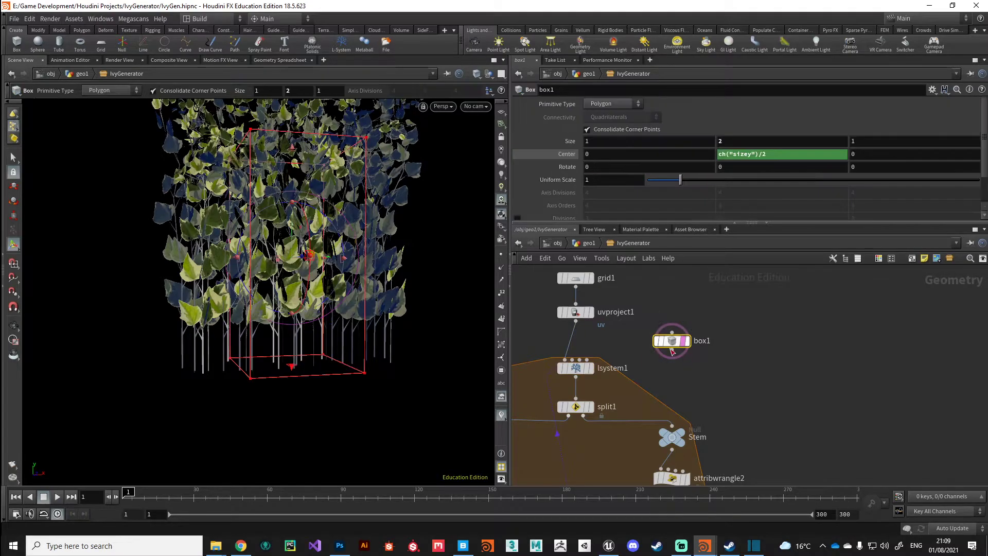
key(Delete)
middle_drag(745, 410, 751, 375)
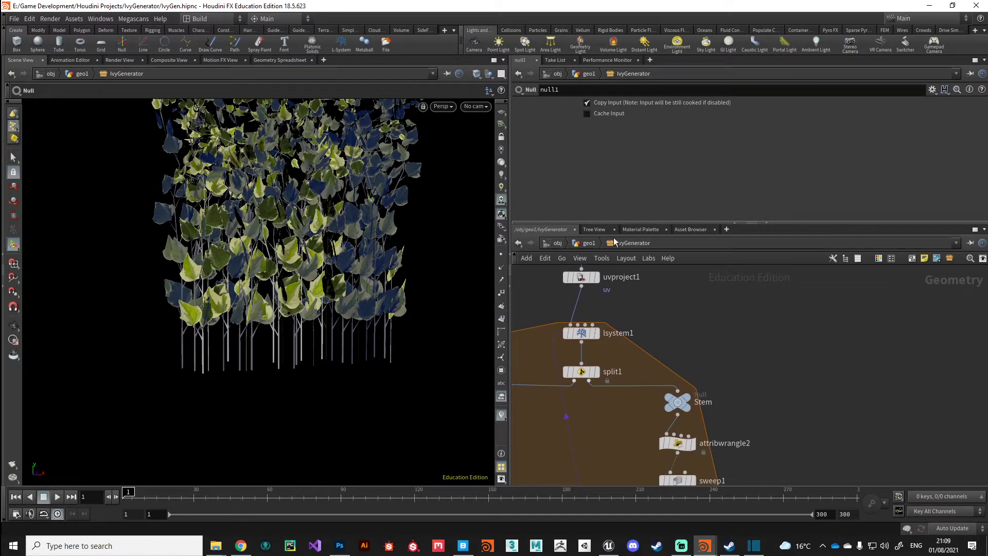
- Save the changes to the Ivy Generator digital asset
click(74, 19)
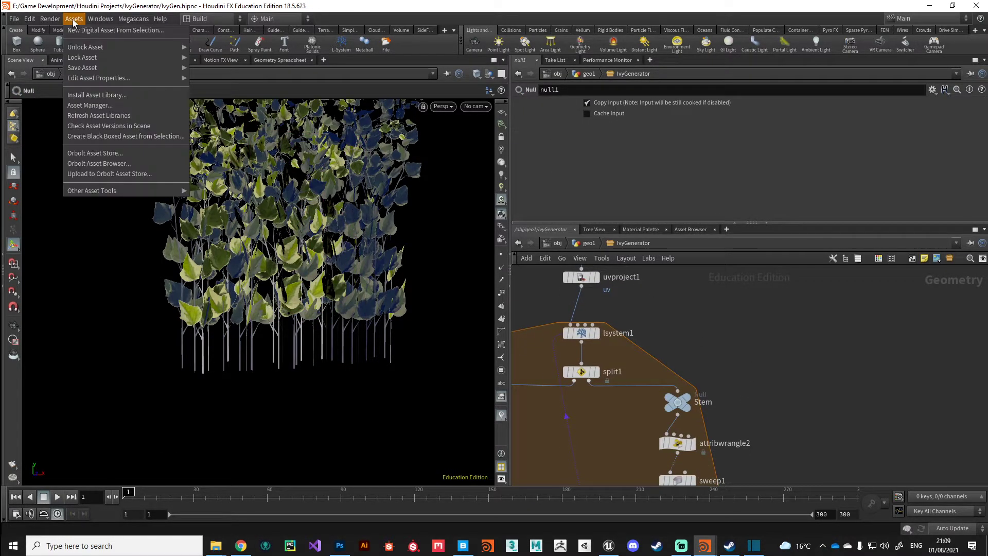
mouse_move(90, 69)
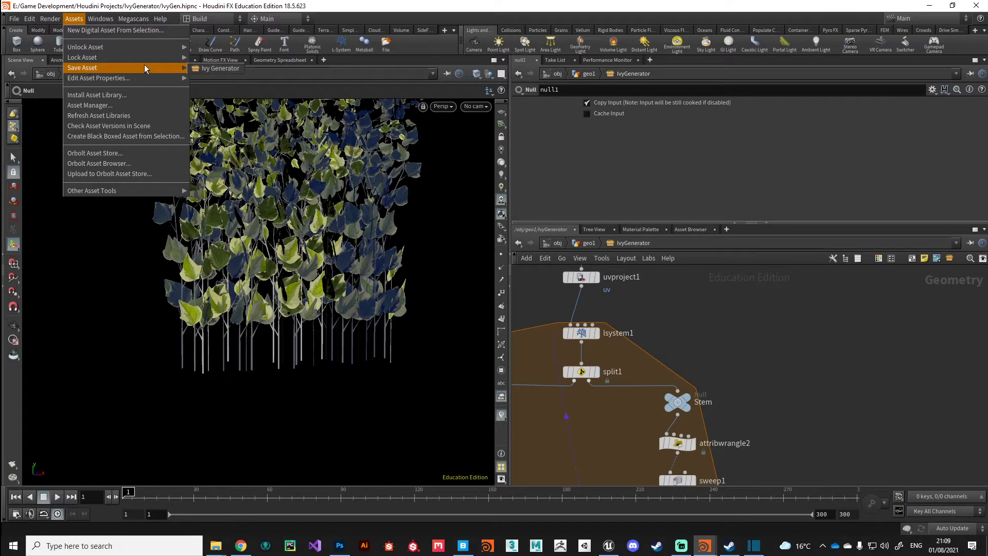
click(209, 70)
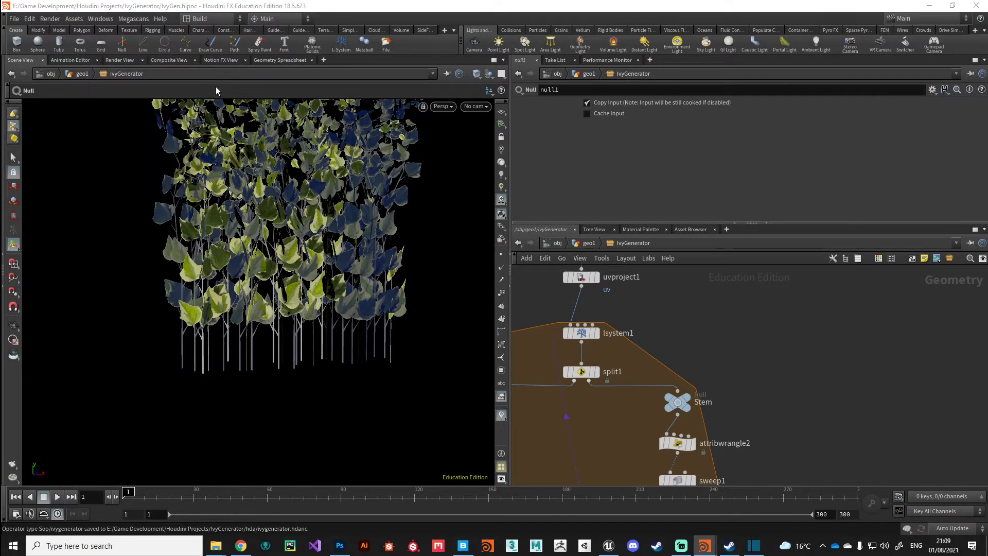
- Switch to Unreal Engine and reimport the ivygenerator asset in the Digital_Assets folder
click(608, 545)
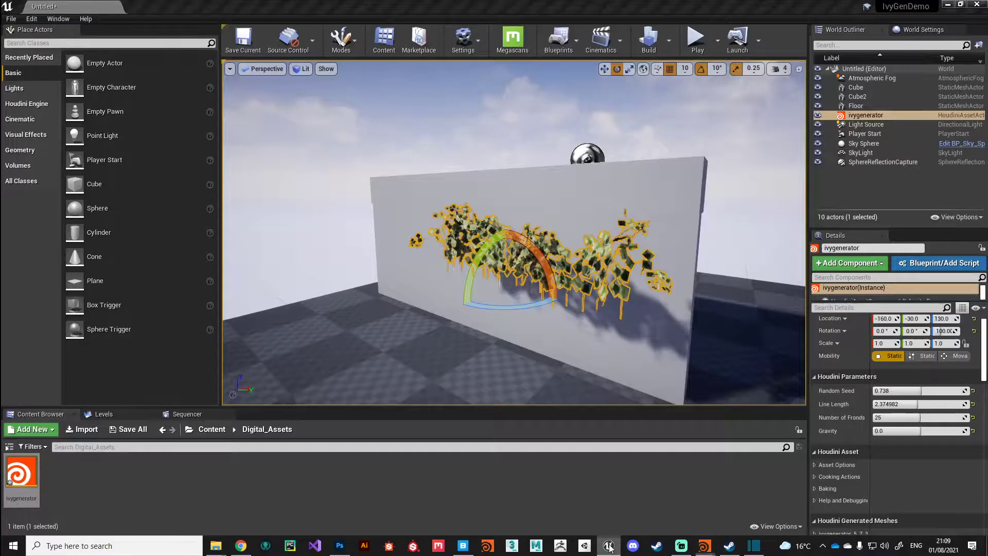
right_click(19, 471)
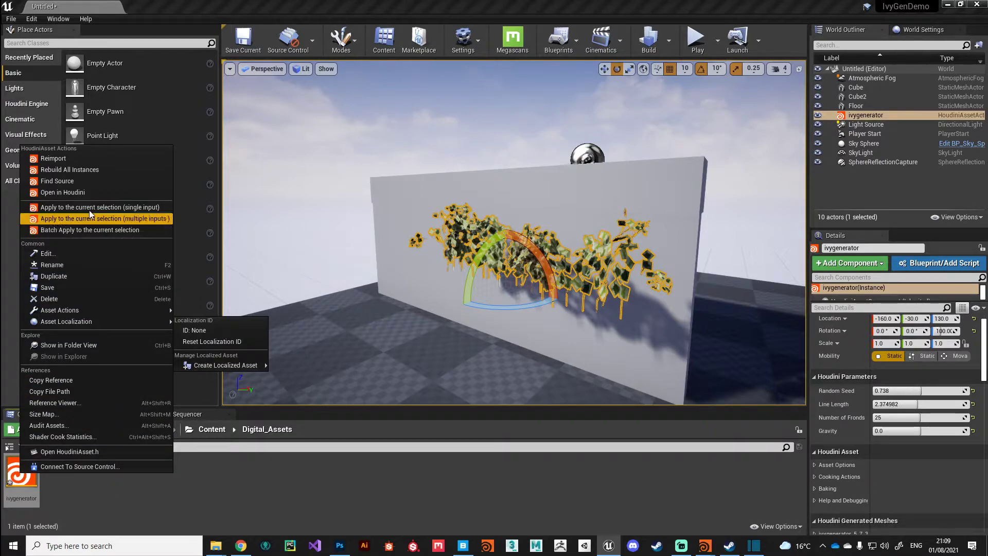
click(52, 158)
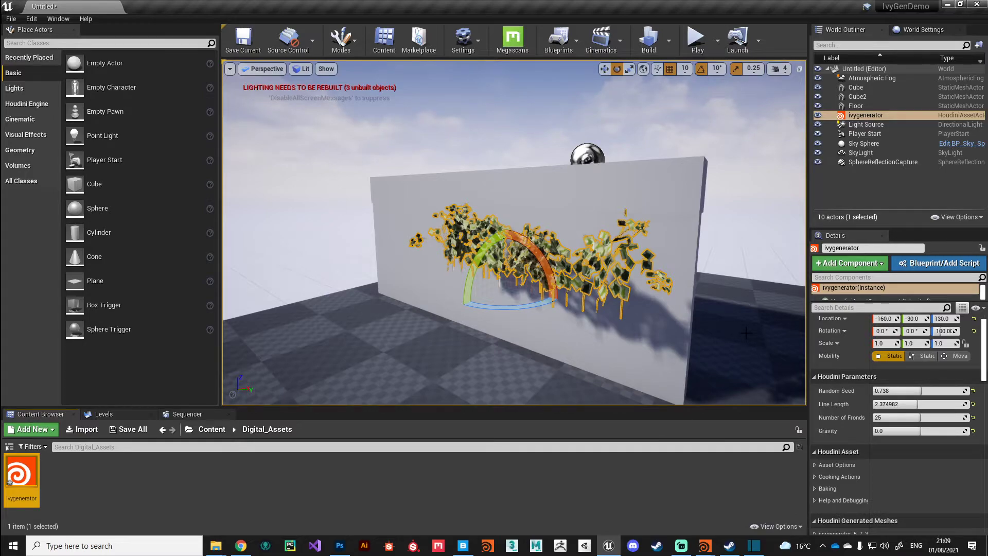
click(398, 502)
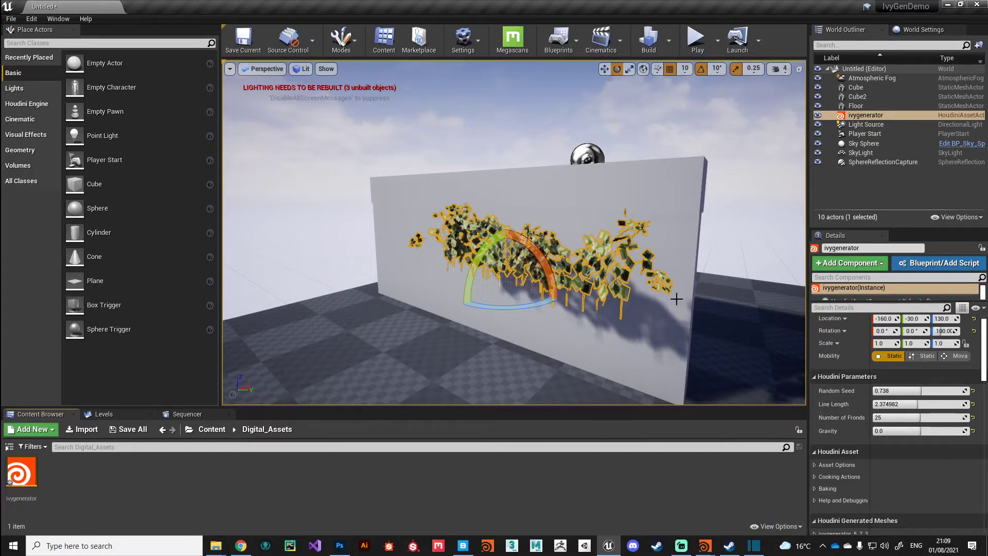
- Delete the existing ivygenerator actor from the level and place a fresh instance in front of the wall
click(838, 116)
key(Delete)
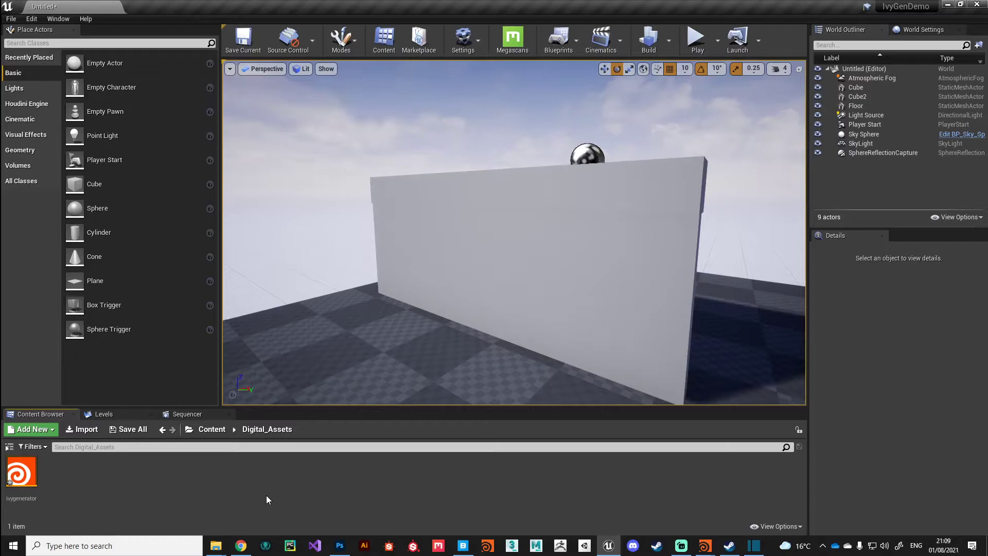
drag(36, 475, 443, 262)
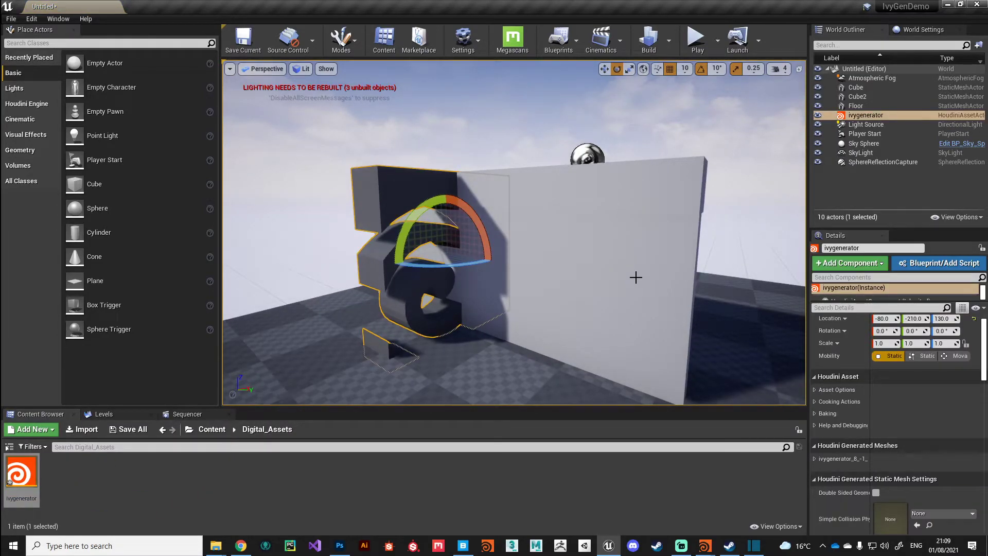
- Rotate the ivygenerator -90 degrees around Z and lower it to the wall's base at X -90, Z -10
alt+drag(355, 264, 325, 264)
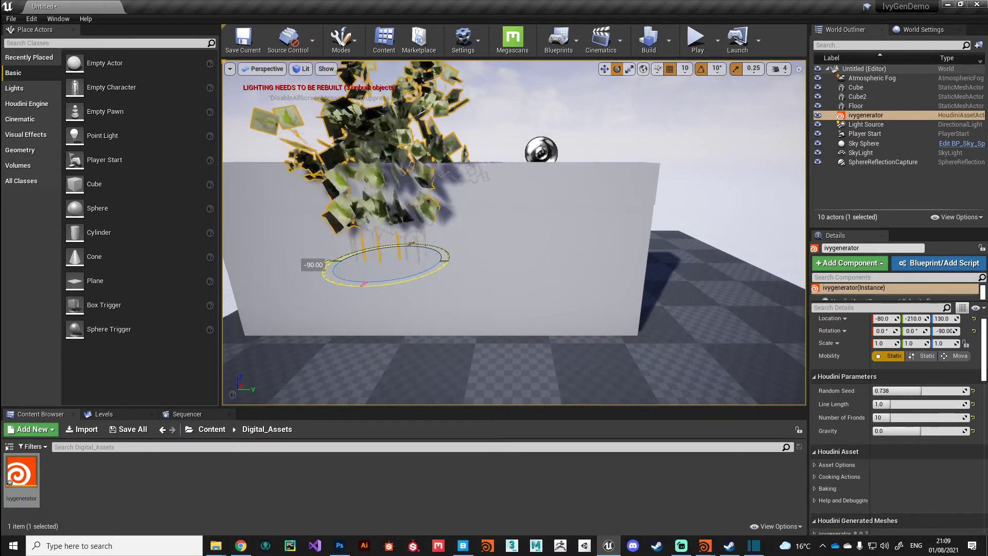
key(w)
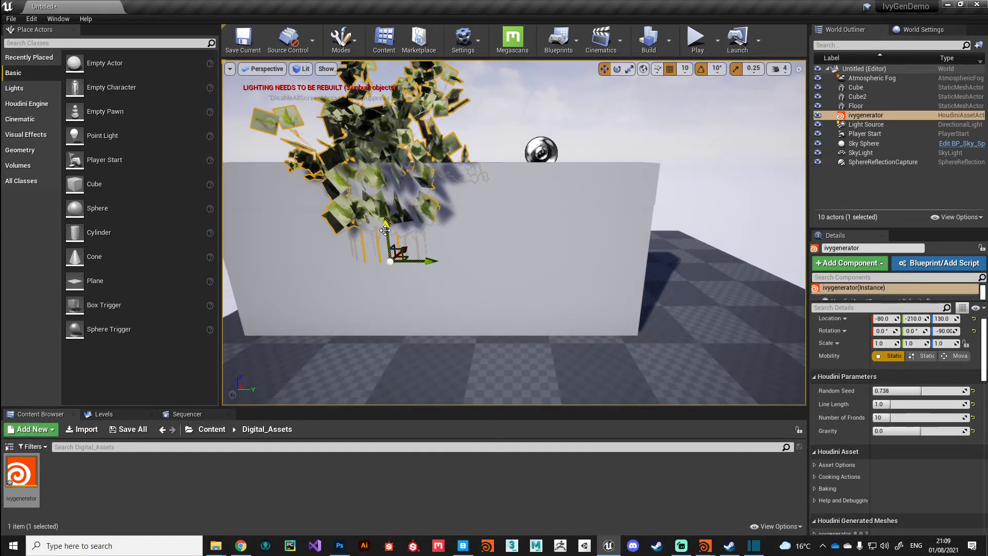
drag(386, 230, 277, 329)
mouse_move(554, 324)
mouse_down()
mouse_move(501, 328)
mouse_move(568, 322)
mouse_move(540, 324)
mouse_up()
alt+drag(540, 324, 666, 324)
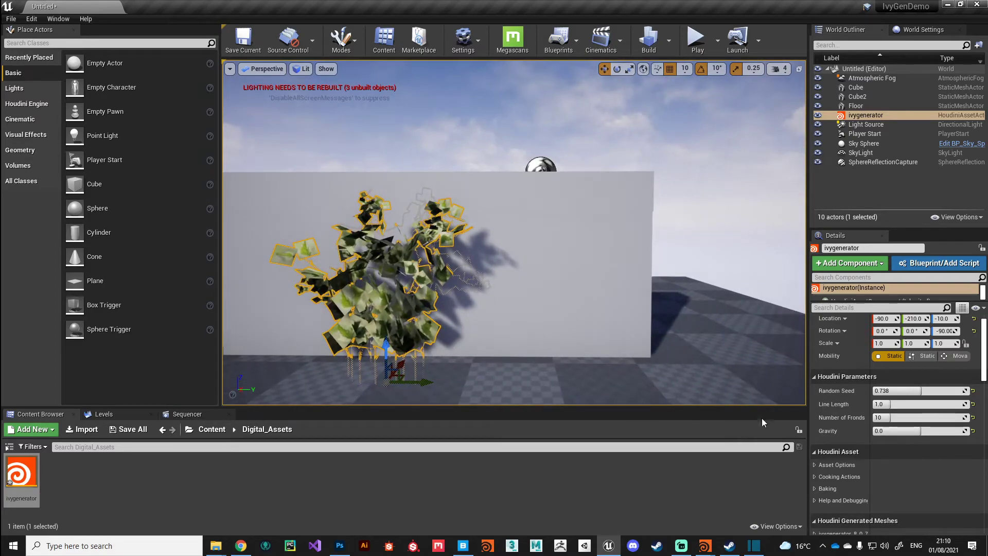
- Try Gravity values of -50 and 30 on the ivygenerator and settle on -30
drag(924, 431, 888, 431)
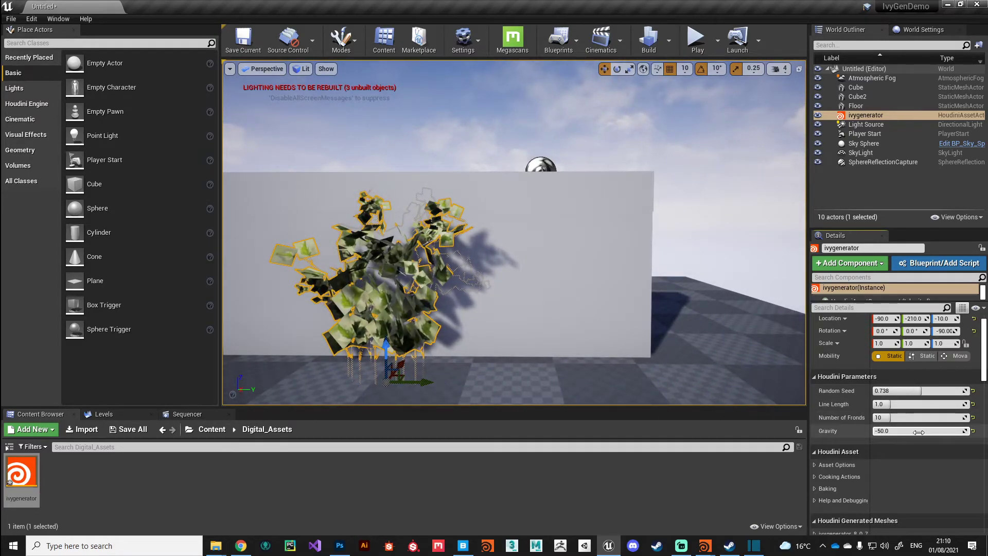
key(Return)
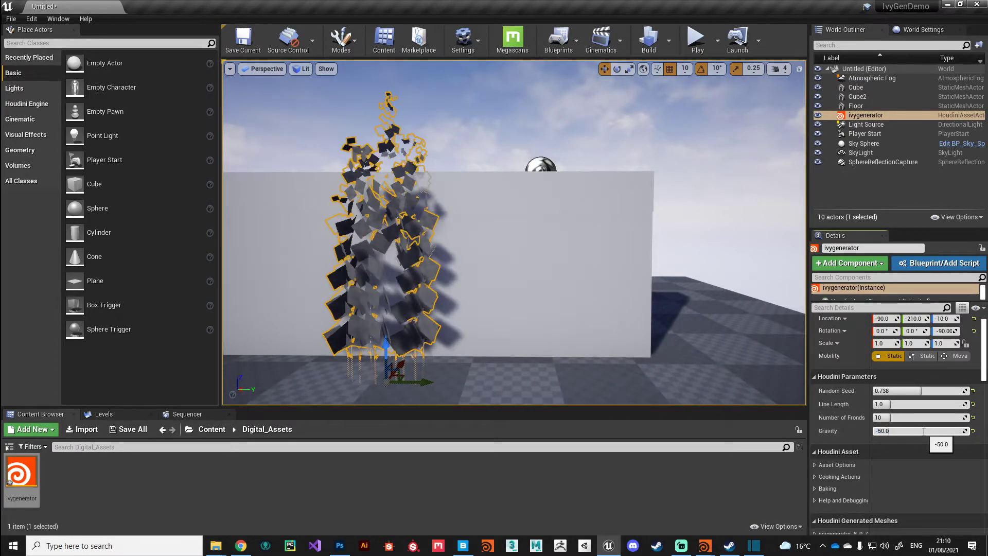
double_click(883, 431)
text(--)
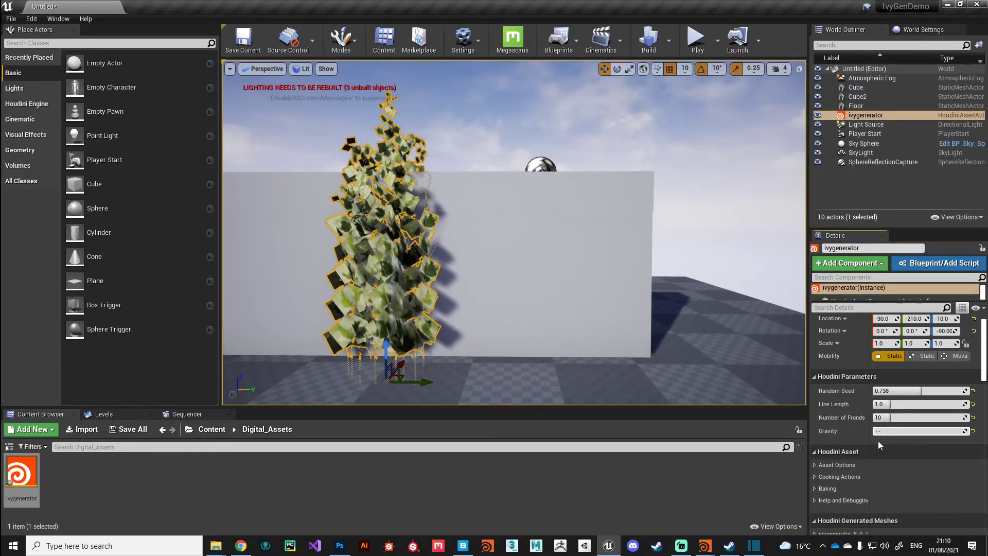
text(30)
key(Return)
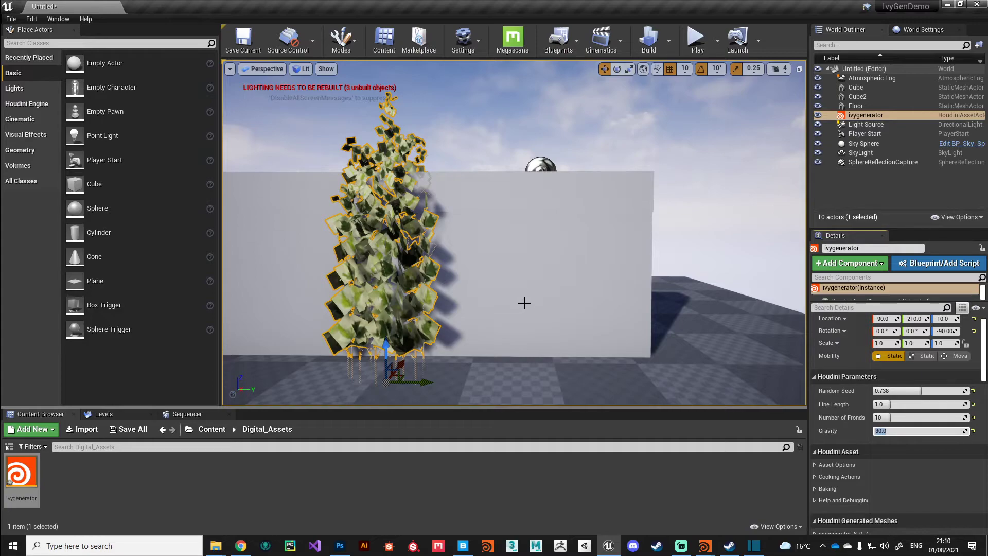
key(Return)
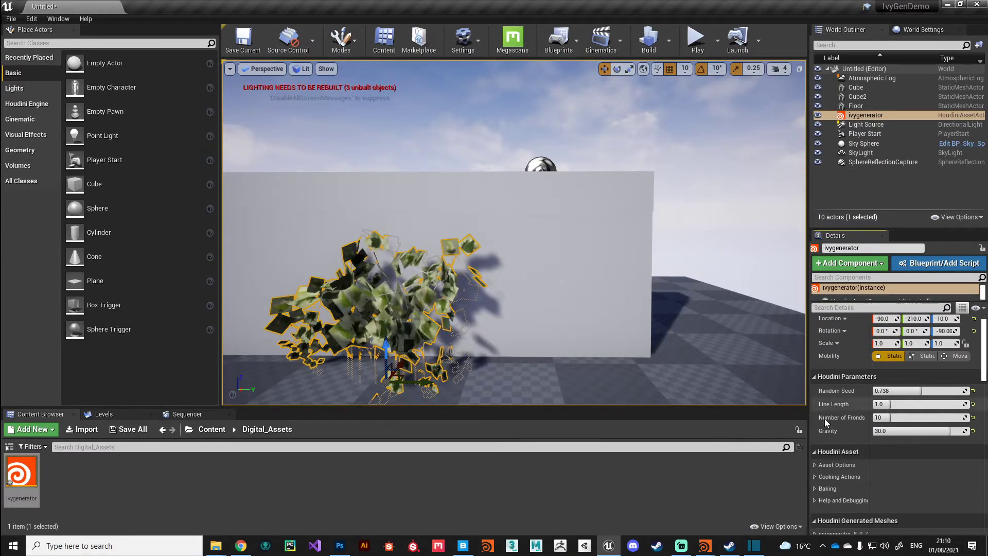
click(892, 431)
text(-)
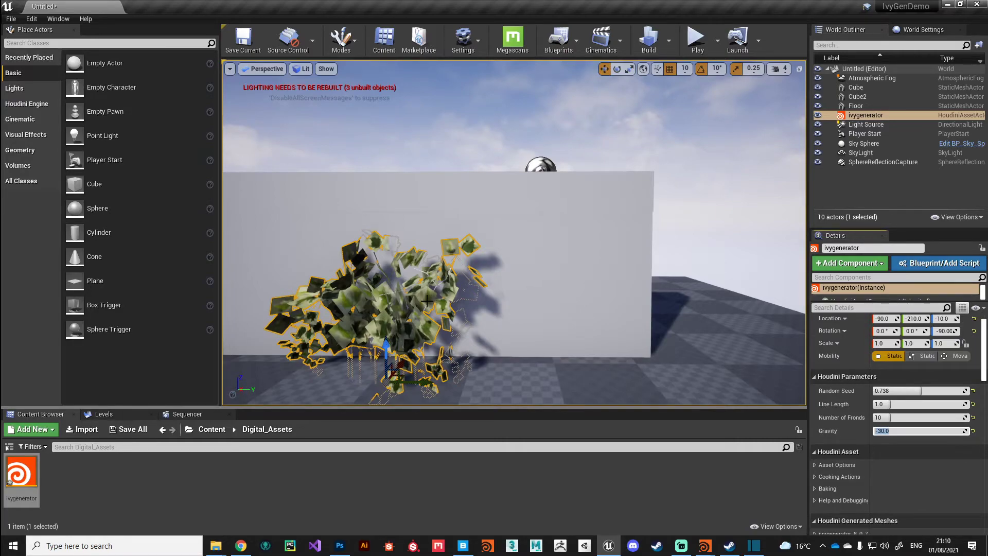
- Move the ivygenerator to the far end of the wall at X -100, Y -350 and check its fit up close
alt+drag(468, 315, 286, 362)
middle_drag(286, 362, 356, 338)
scroll(417, 330, up, 4)
scroll(354, 303, up, 4)
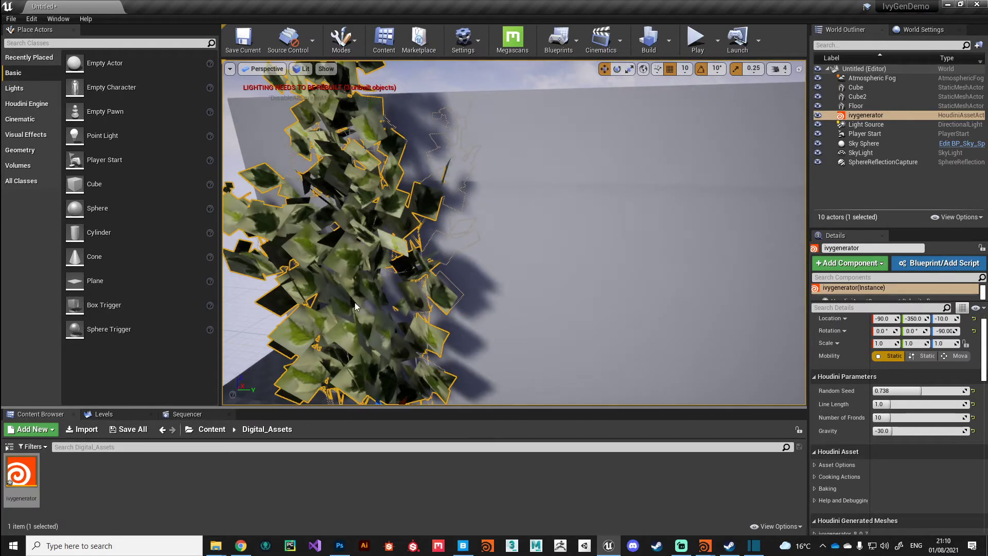
middle_drag(355, 303, 329, 267)
scroll(423, 296, up, 4)
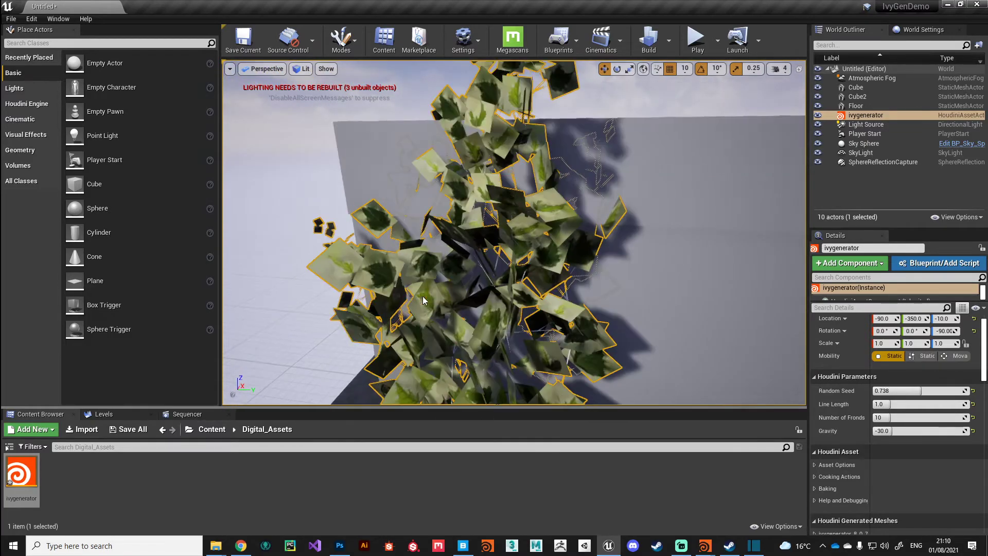
alt+drag(326, 304, 301, 323)
scroll(301, 323, down, 3)
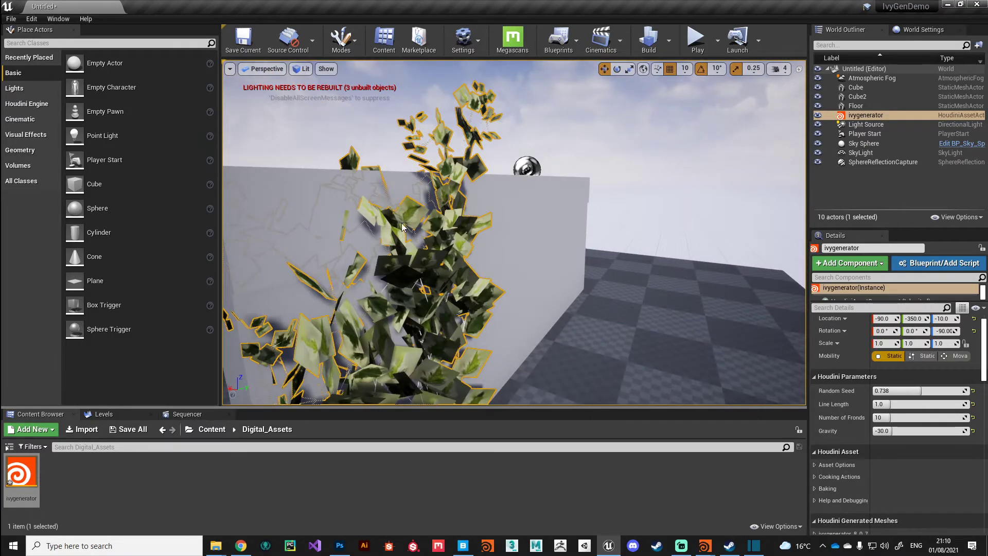
scroll(344, 360, down, 4)
alt+drag(344, 360, 500, 334)
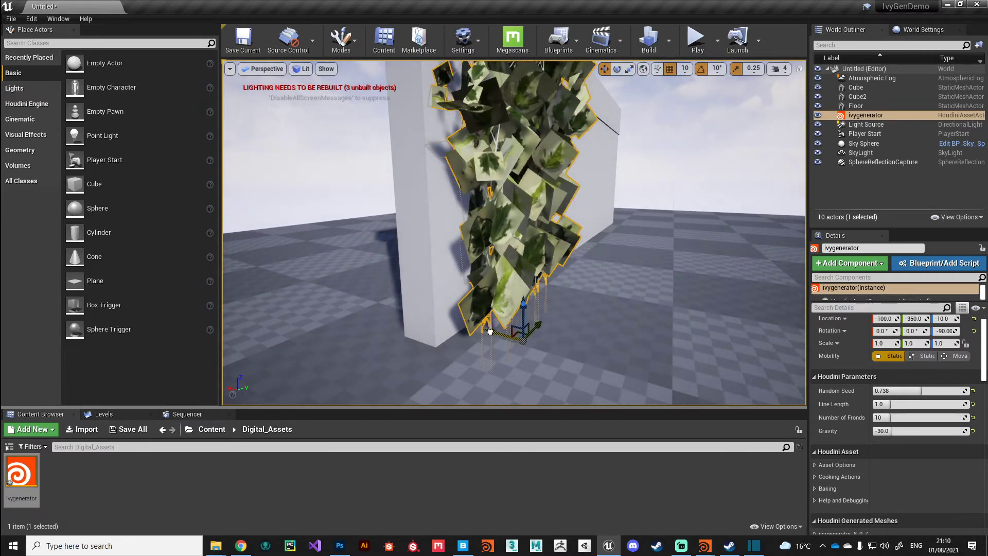
- Place a second ivygenerator instance beside the first along the wall and rotate it 100 degrees around Z
scroll(589, 302, down, 3)
alt+drag(588, 302, 684, 304)
right_drag(589, 302, 665, 274)
scroll(636, 277, down, 5)
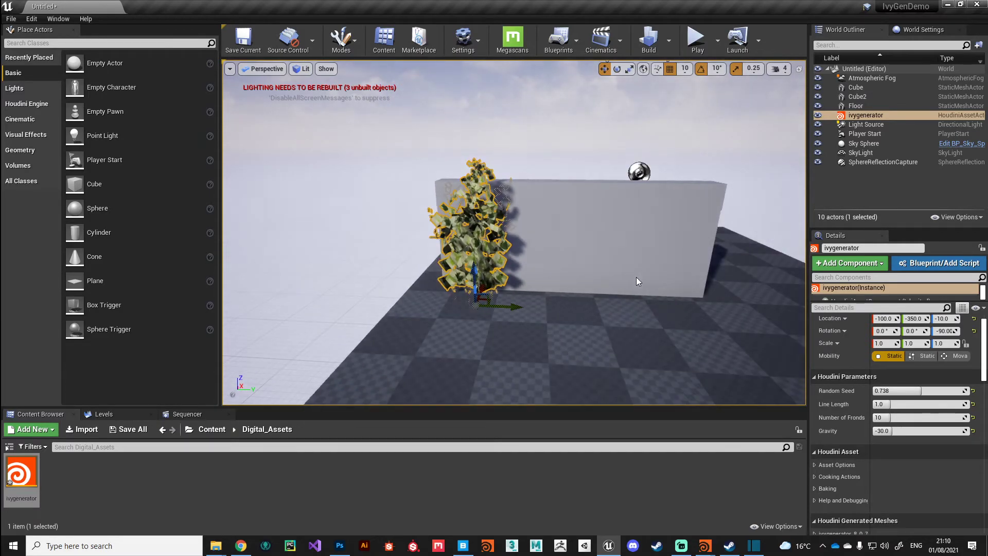
scroll(636, 277, up, 3)
mouse_move(283, 238)
alt+mouse_down()
mouse_move(331, 237)
mouse_move(283, 239)
alt+mouse_up()
alt+drag(613, 362, 547, 368)
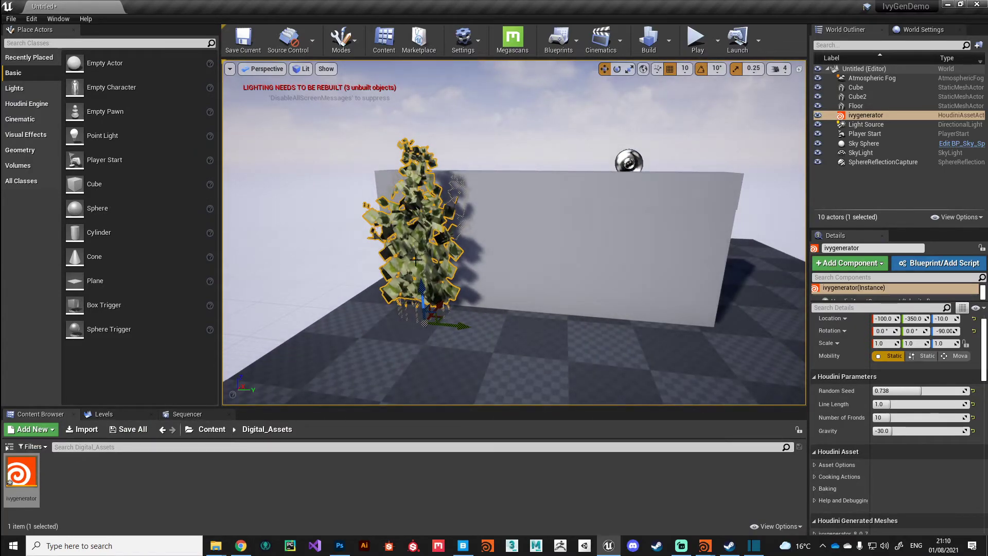
drag(21, 474, 547, 278)
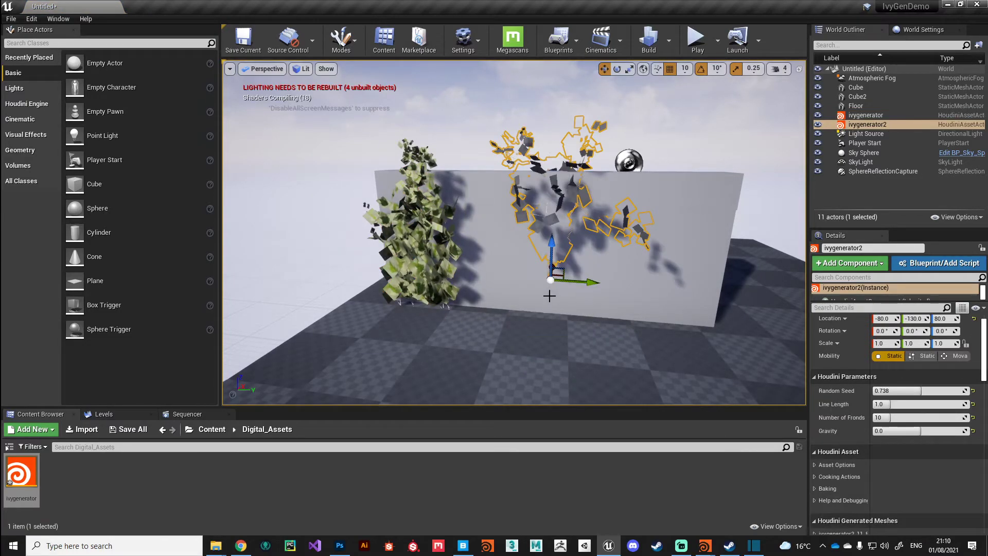
key(e)
drag(547, 306, 610, 295)
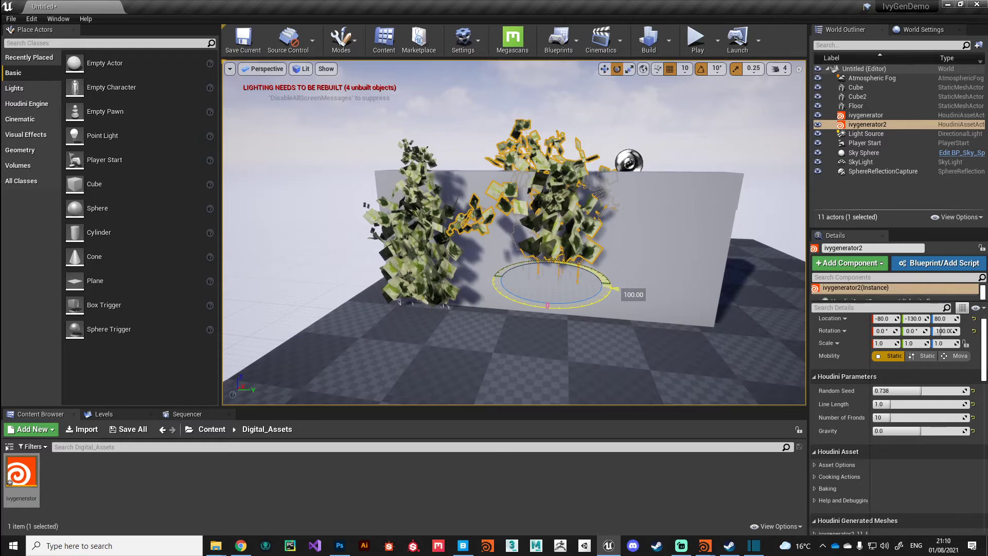
- Move the second ivygenerator down to the wall's base at Y -150, Z 10
key(w)
drag(550, 292, 550, 284)
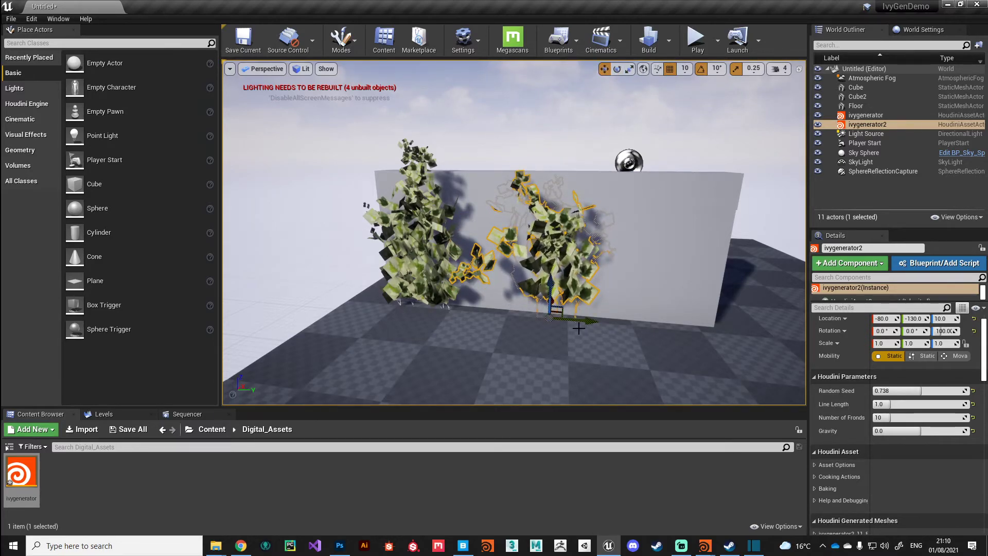
drag(590, 323, 579, 322)
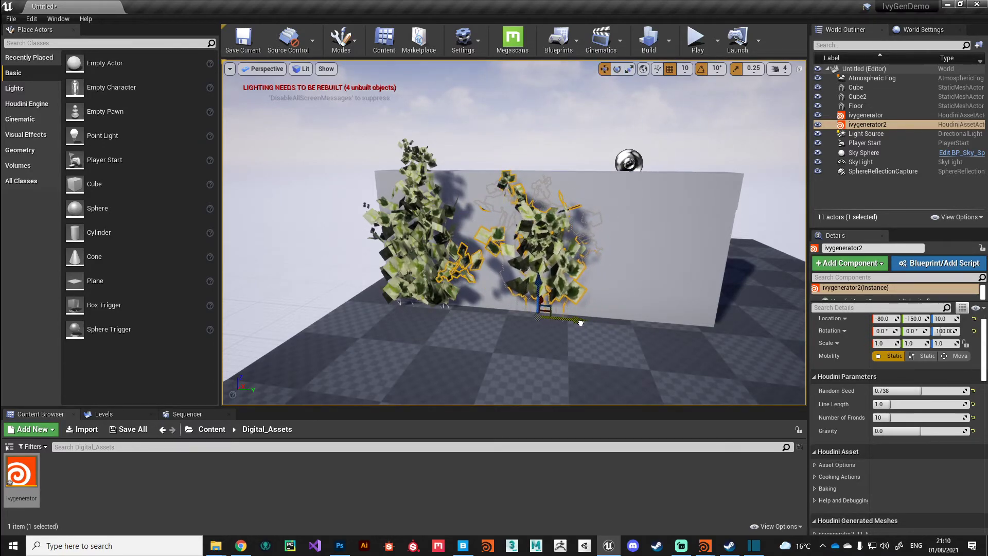
- Set the second ivygenerator's Random Seed to 63 and Line Length to 3, and view the result from the side
click(899, 392)
text(63)
key(Return)
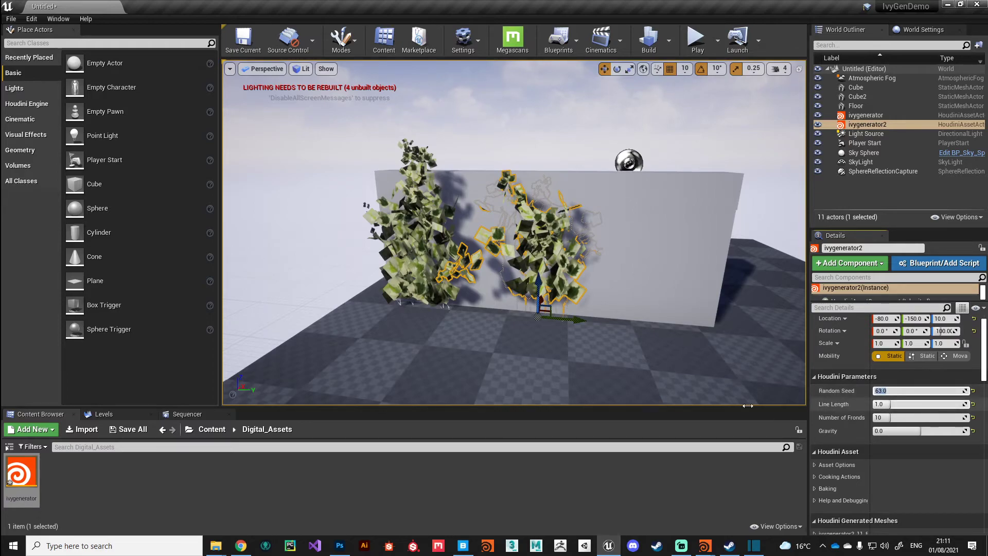
click(926, 403)
text(3)
key(Return)
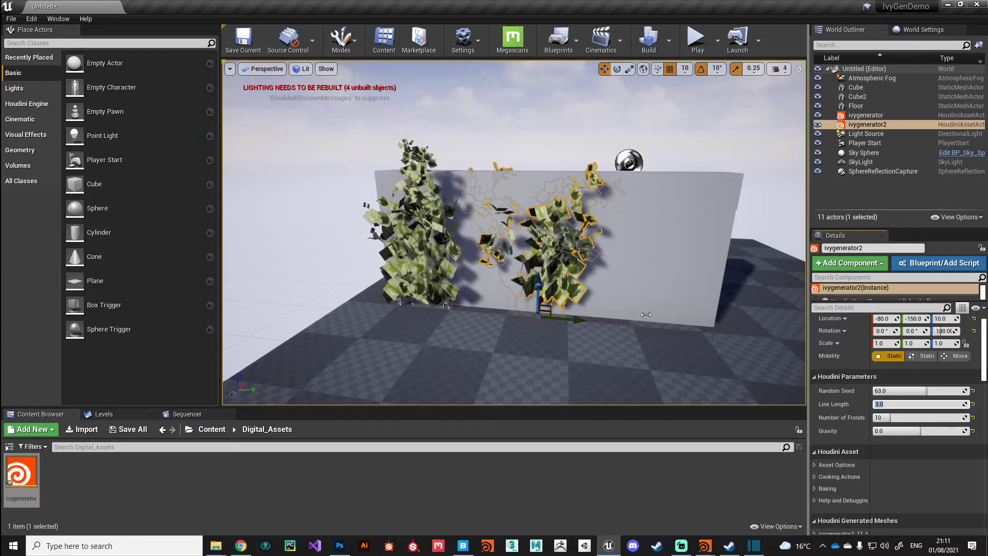
alt+drag(579, 331, 483, 355)
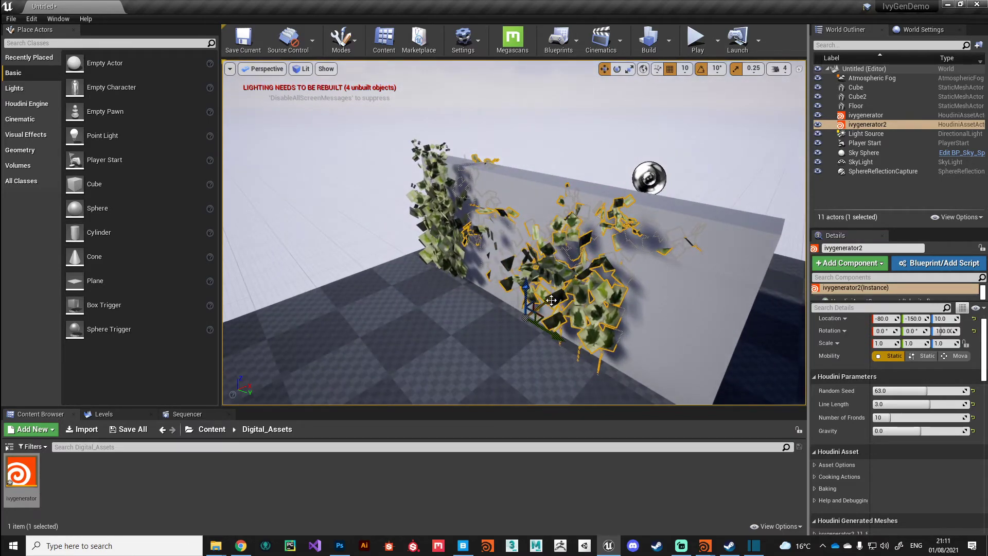
- Move the second ivygenerator along the wall to X -120, Y -230 and look through its detail properties
drag(551, 300, 500, 333)
alt+drag(280, 242, 668, 365)
scroll(865, 414, up, 1)
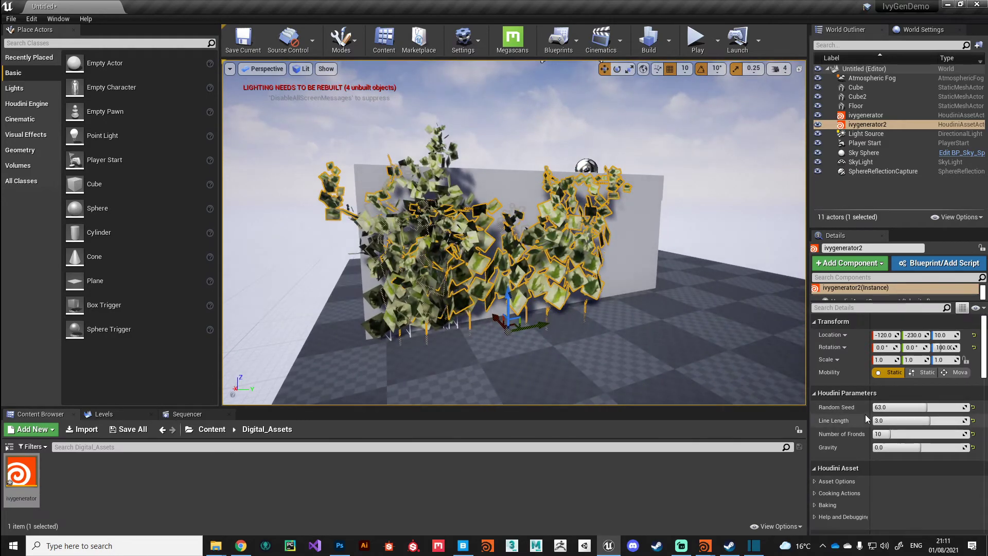
scroll(859, 349, down, 3)
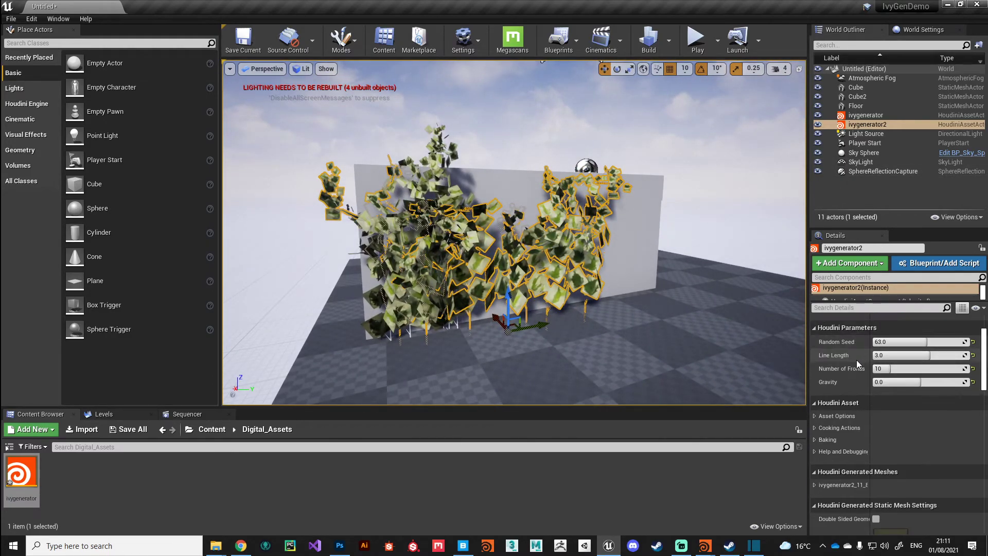
scroll(855, 360, down, 8)
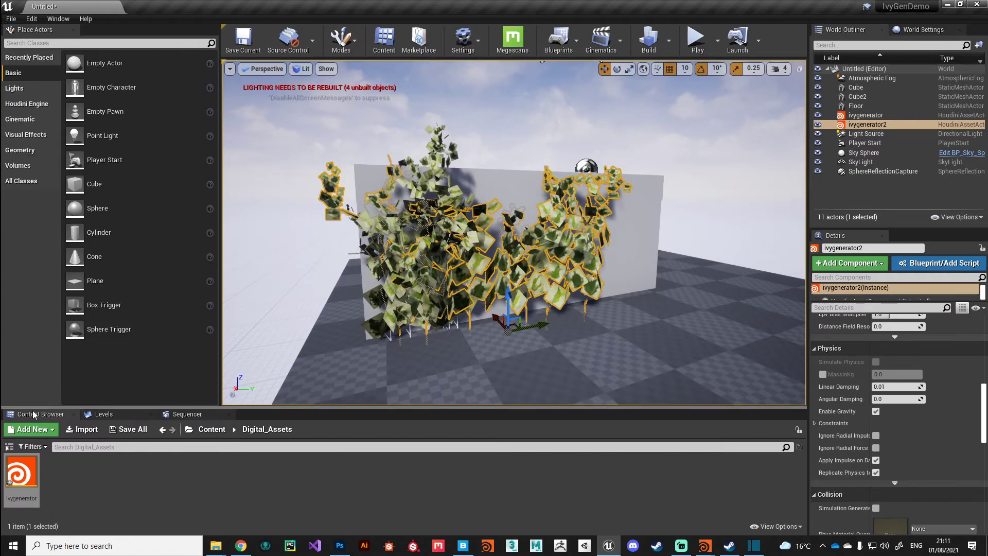
- Undo the last moves of the second ivygenerator and inspect both ivy instances on the wall up close
alt+drag(573, 293, 530, 282)
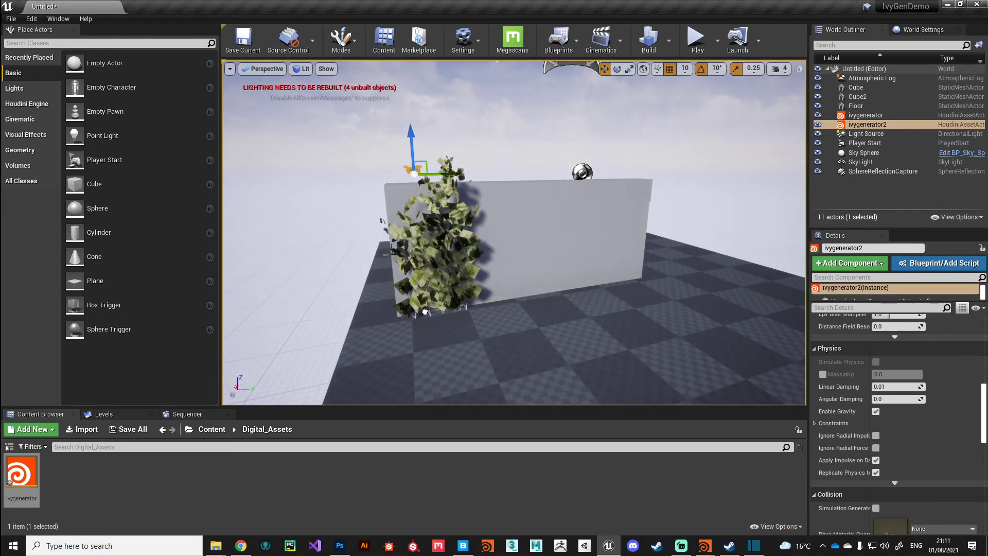
key(ctrl+z)
key(ctrl+z)
click(334, 309)
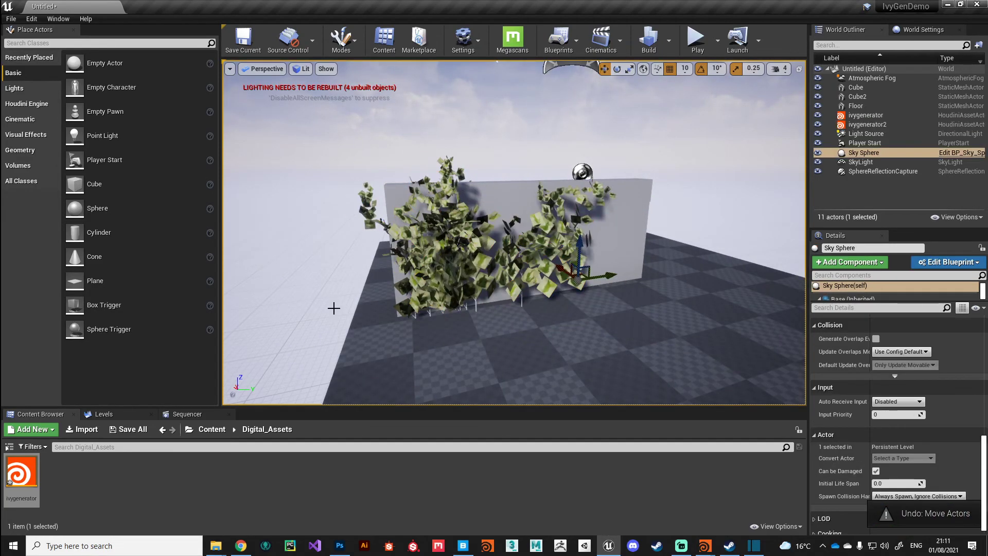
alt+drag(473, 304, 476, 275)
scroll(476, 283, up, 3)
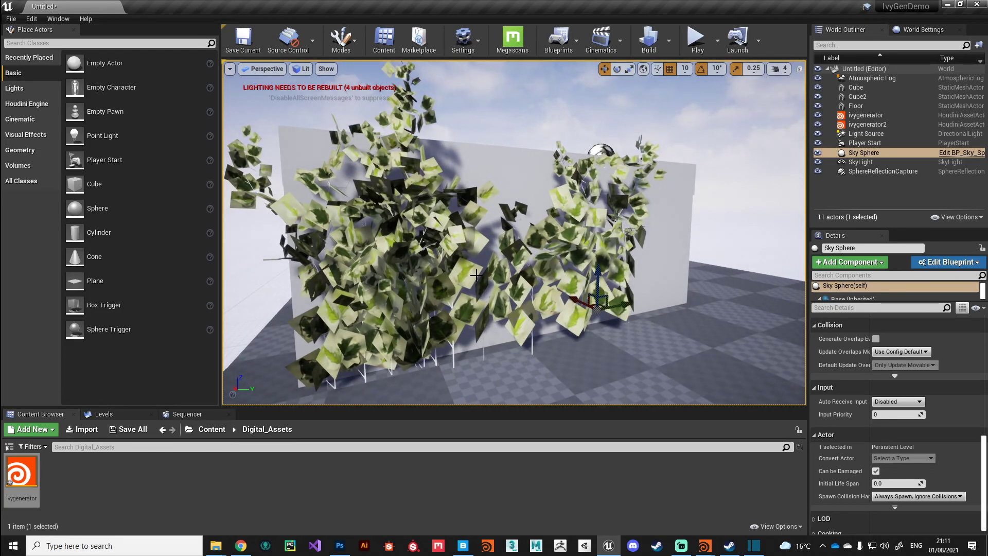